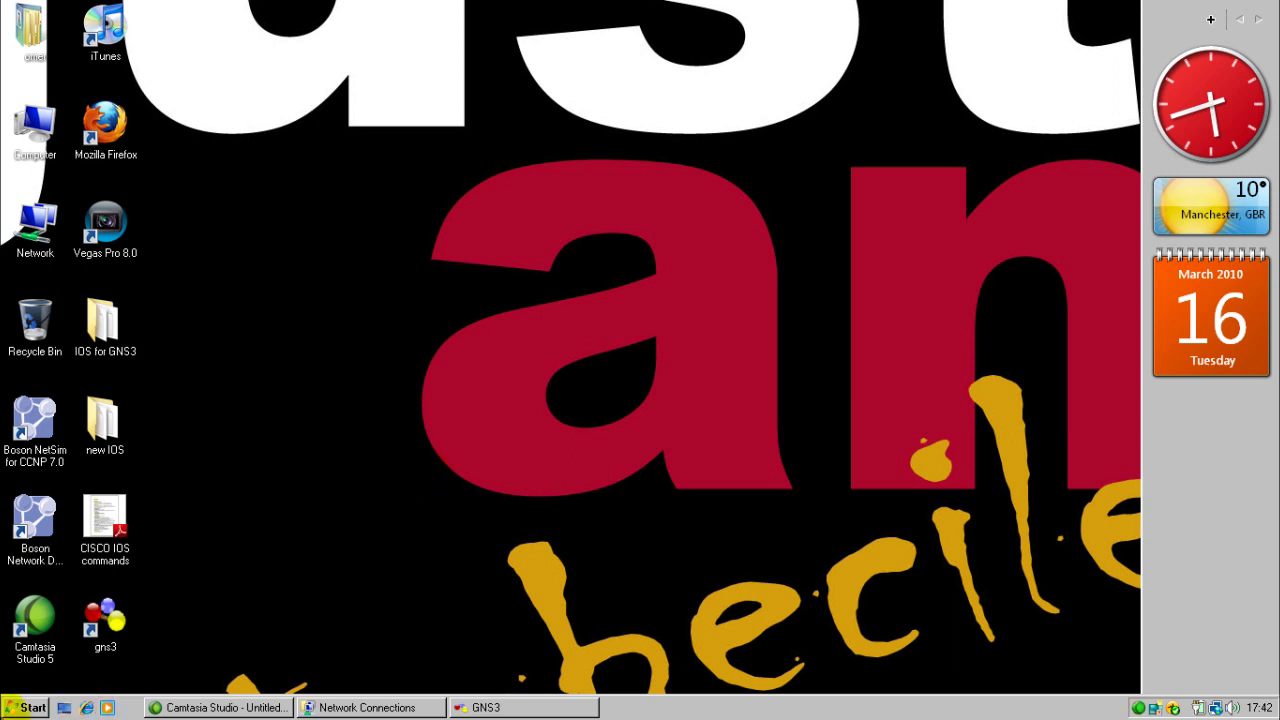
Launch the Add Hardware wizard from the Windows Control Panel
click(16, 708)
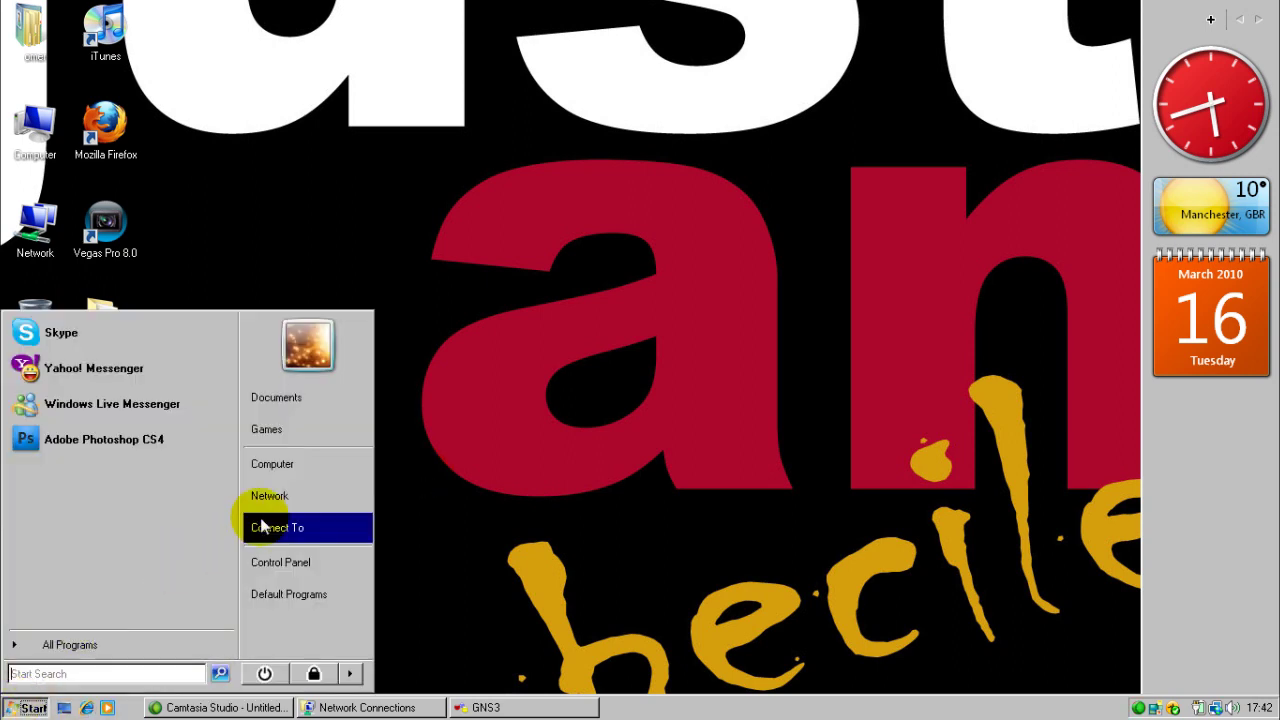
click(299, 560)
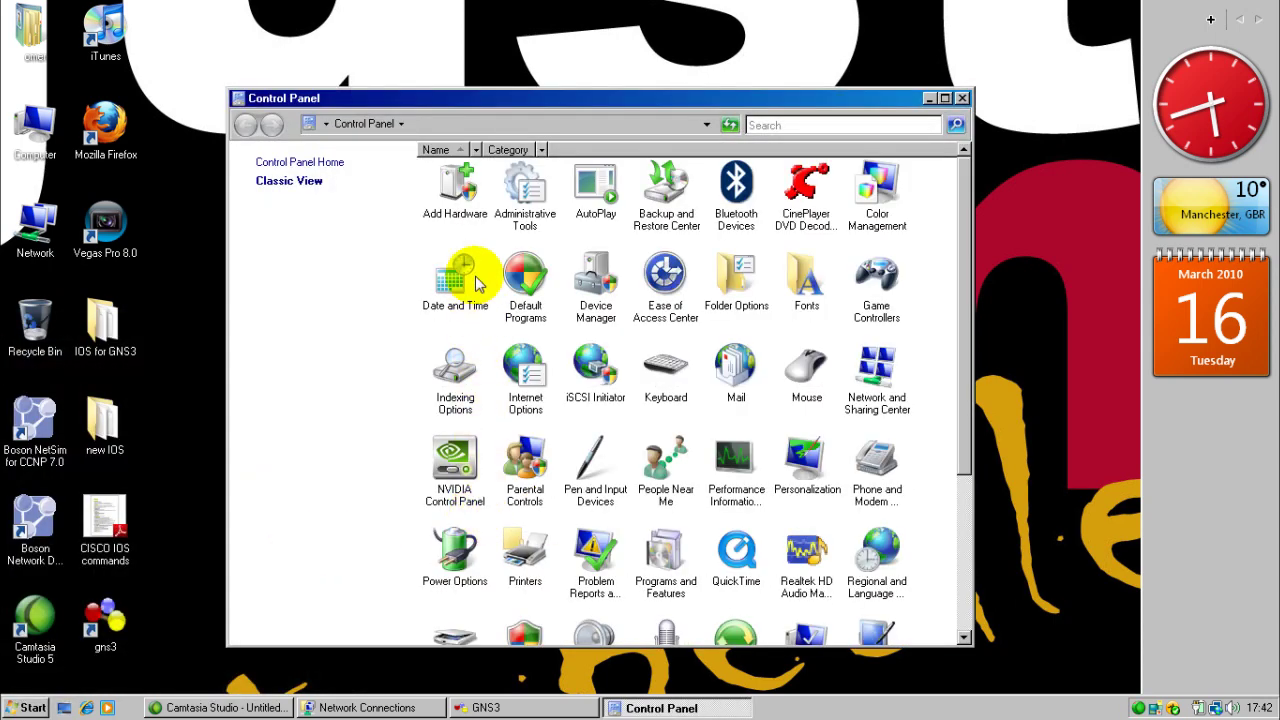
double_click(463, 215)
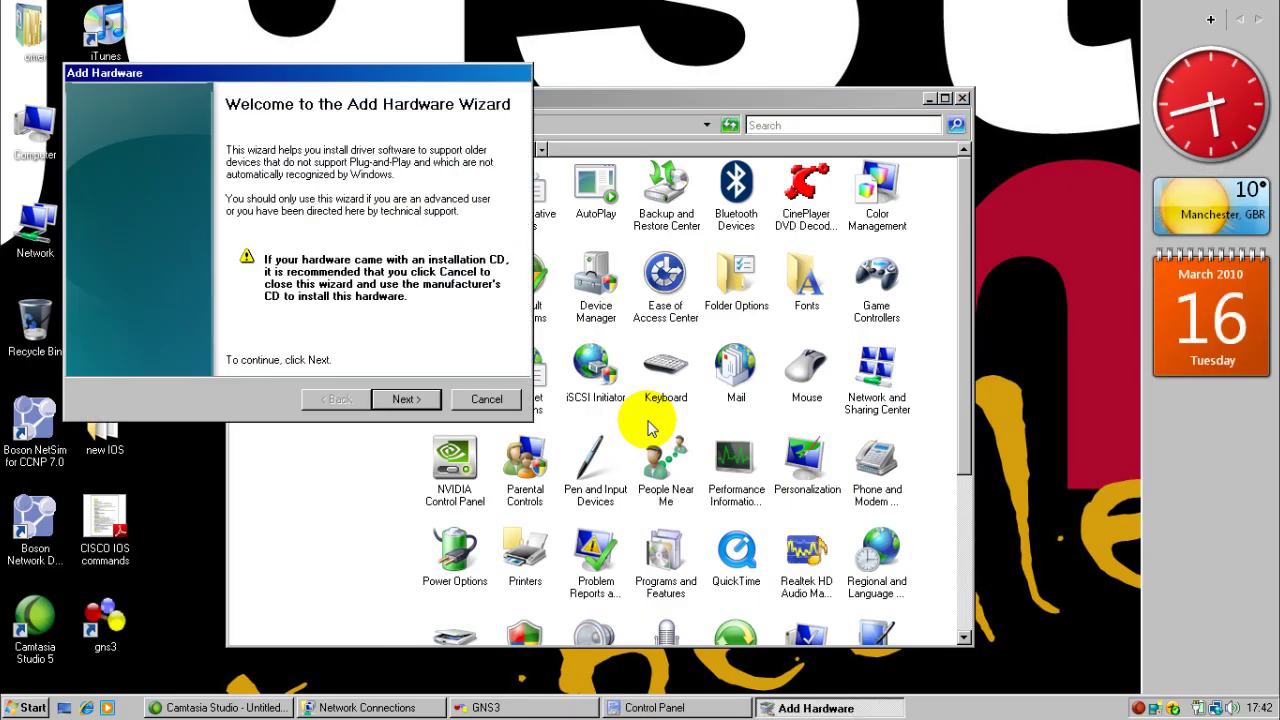
Choose manual installation from a list and select Network adapters as the hardware type
click(420, 398)
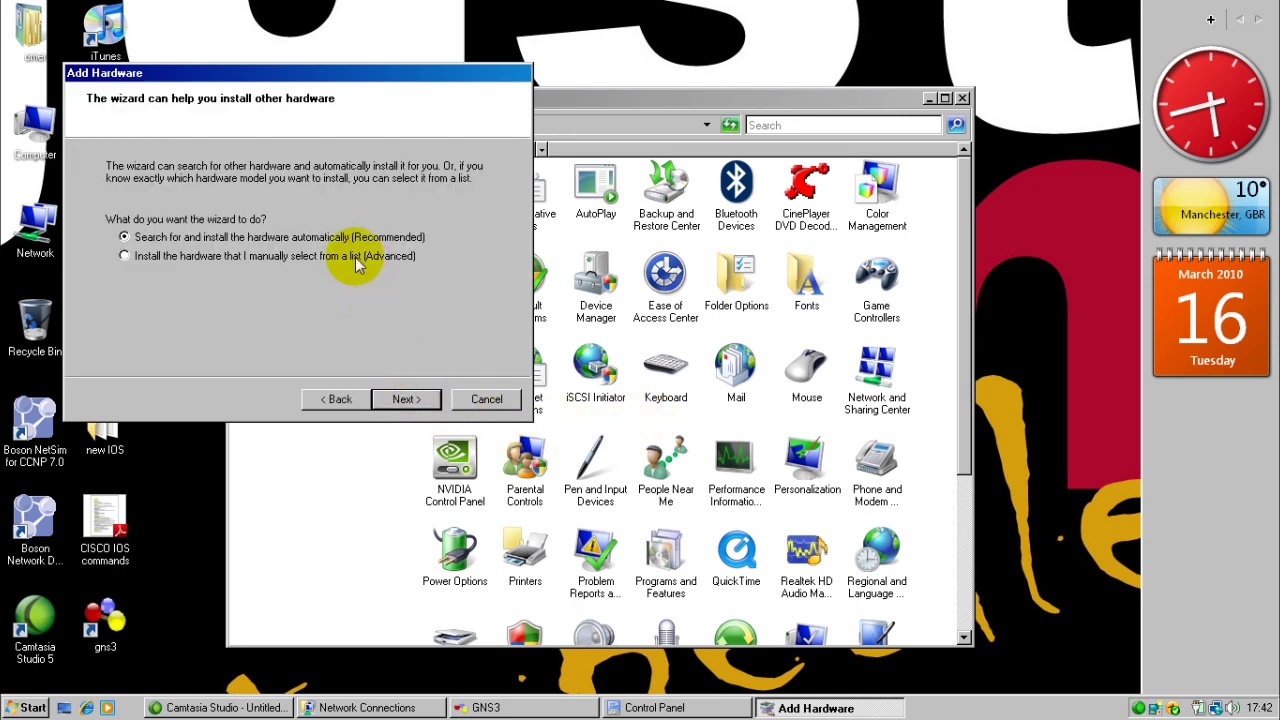
click(355, 257)
click(404, 398)
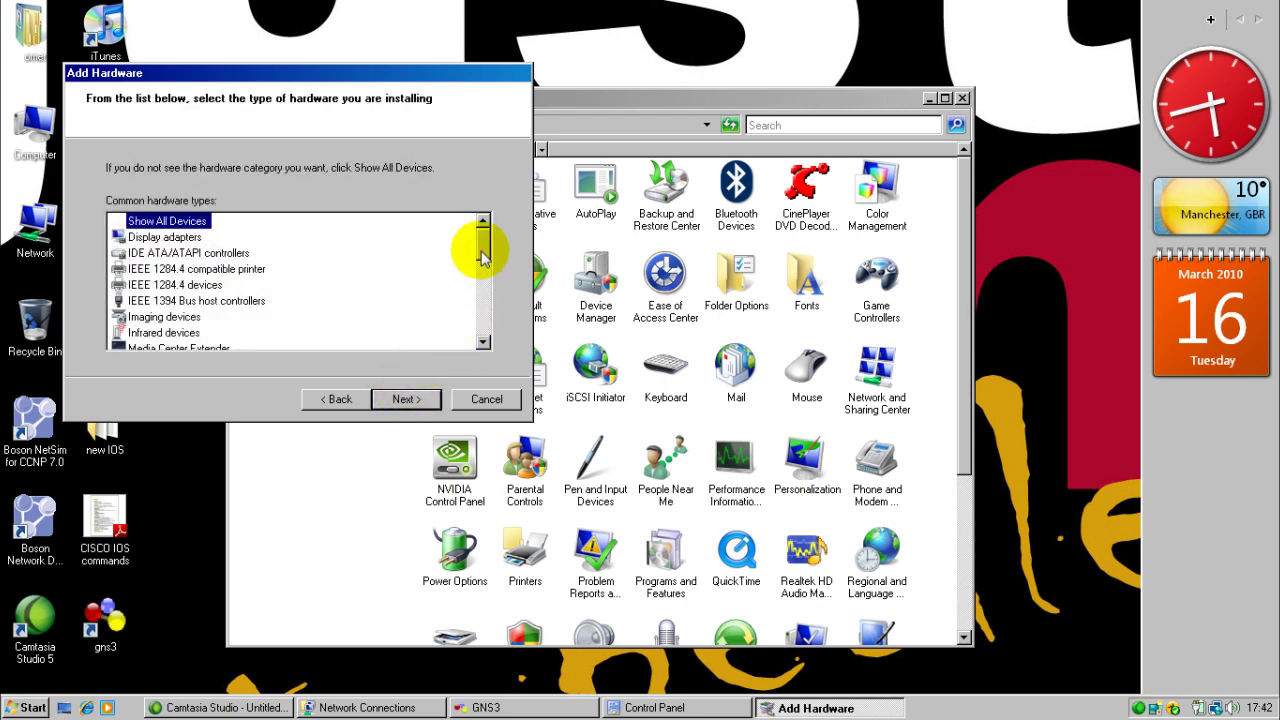
drag(481, 255, 488, 285)
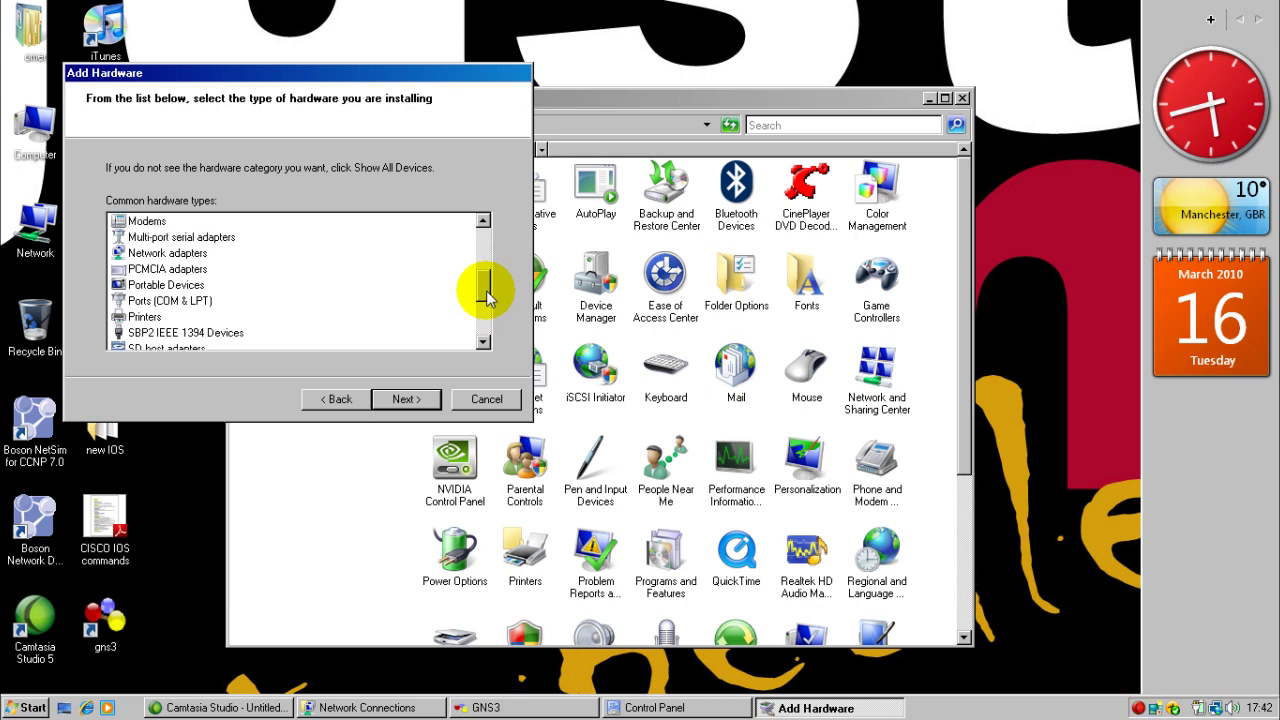
click(196, 256)
Select Microsoft as manufacturer and Microsoft Loopback Adapter as the network adapter
click(384, 397)
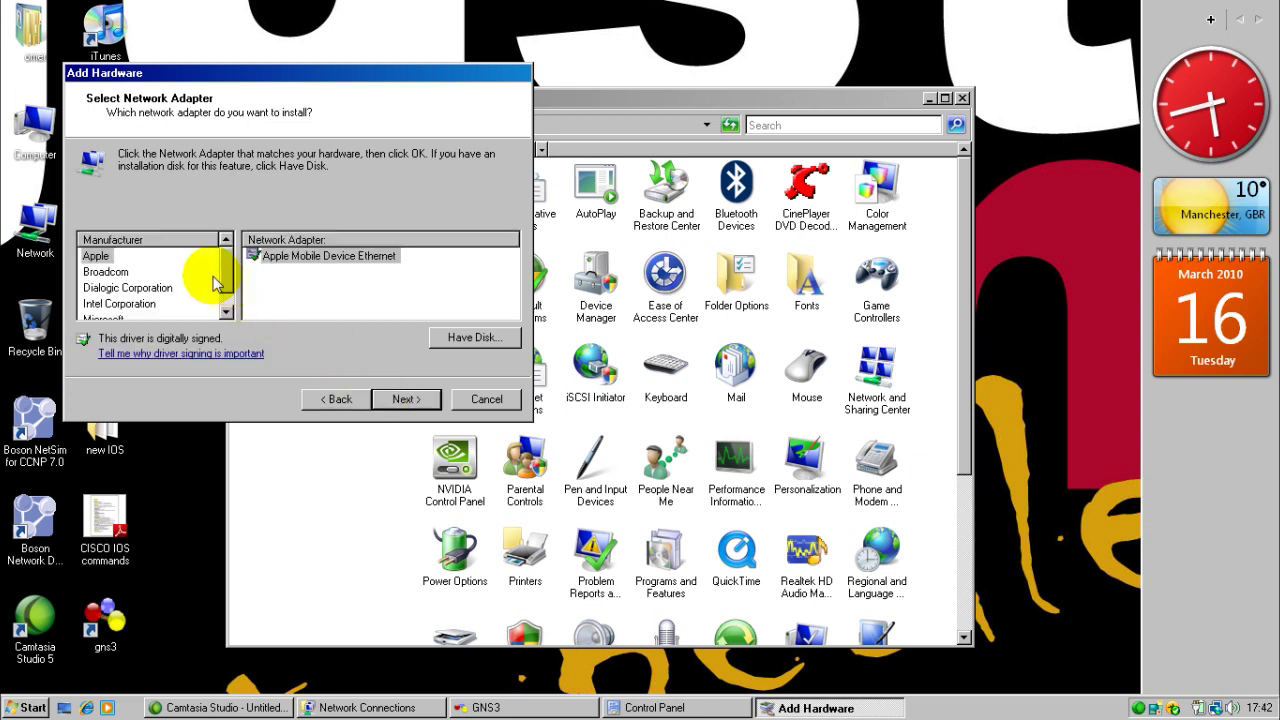
scroll(234, 286, down, 1)
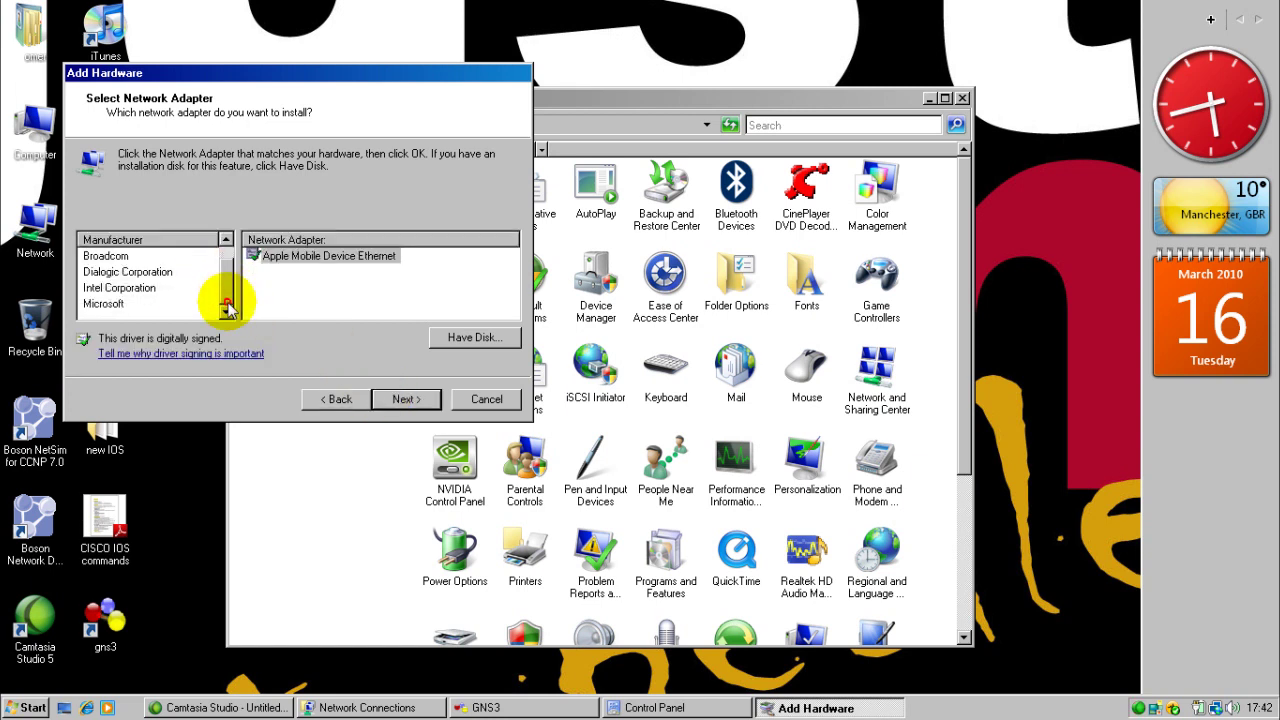
click(108, 303)
scroll(508, 300, down, 2)
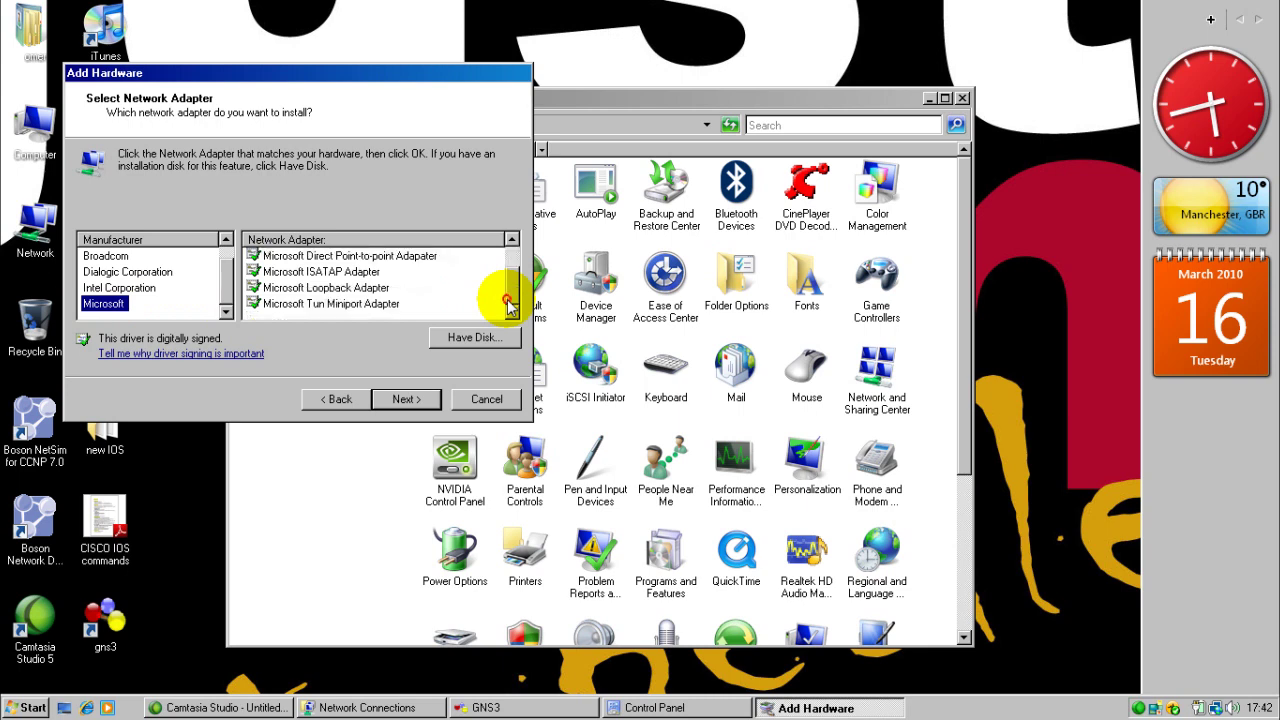
click(340, 289)
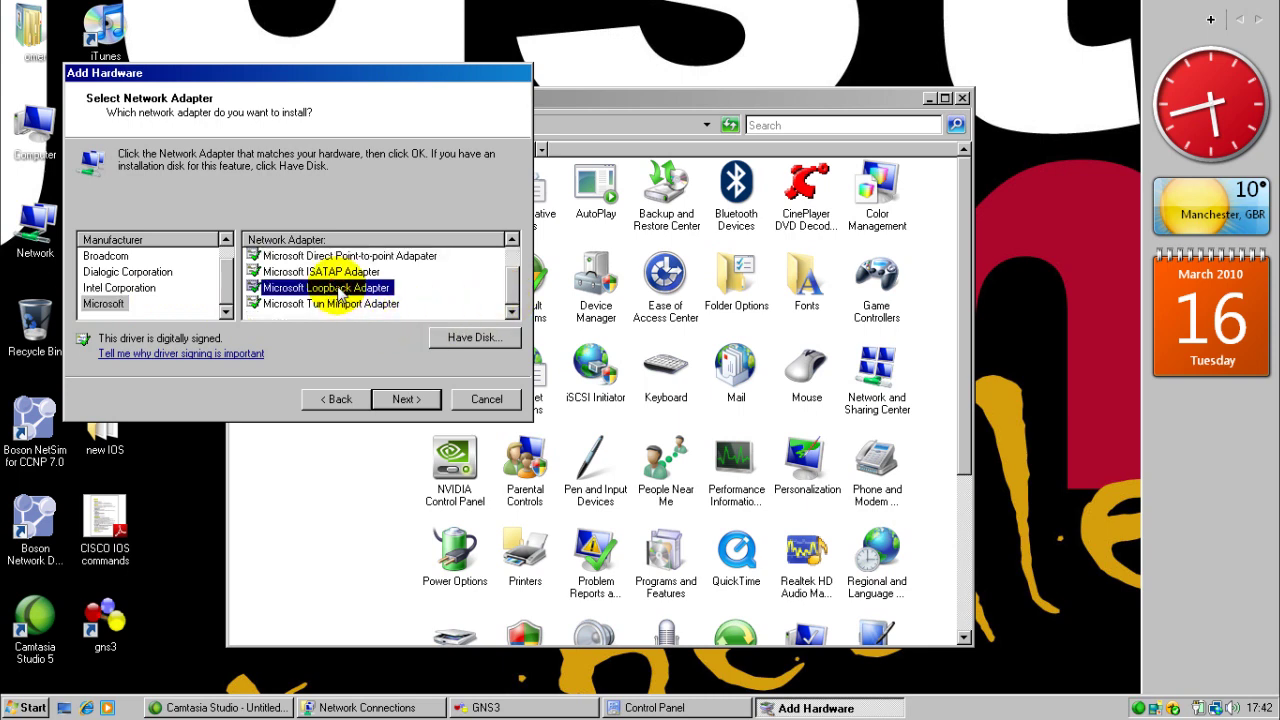
Install the Microsoft Loopback Adapter and finish the wizard
click(410, 399)
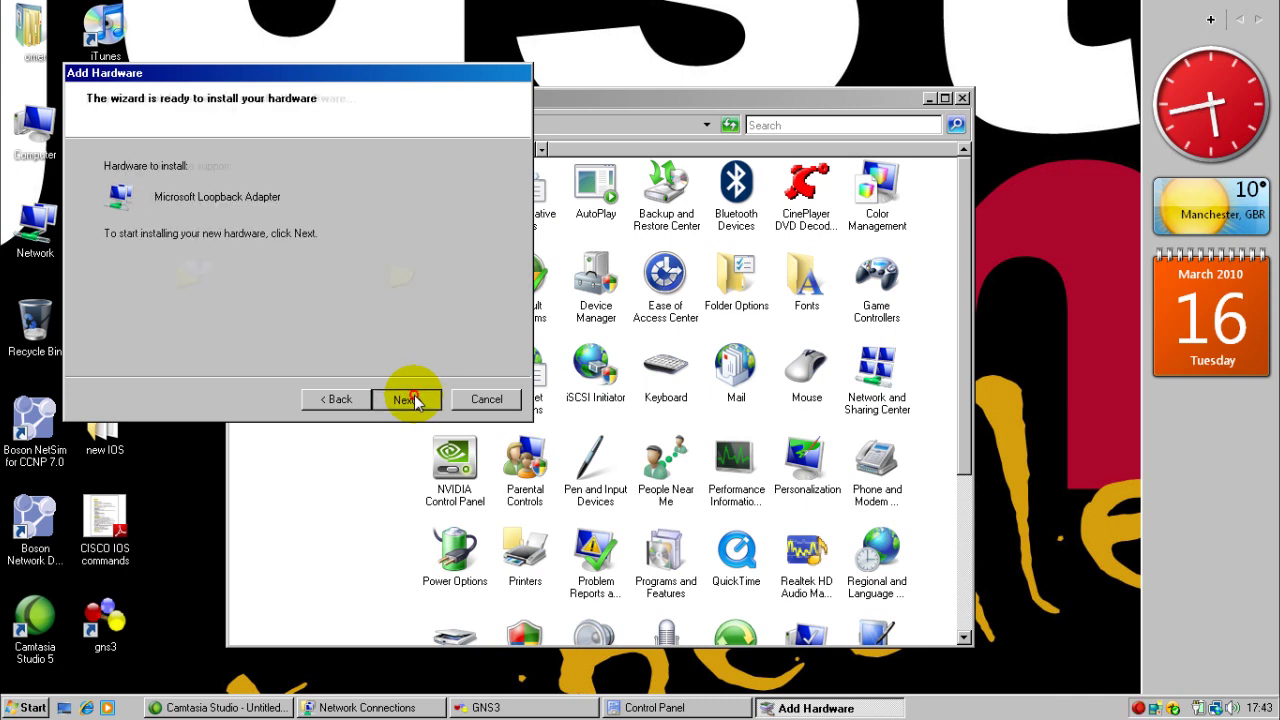
click(414, 398)
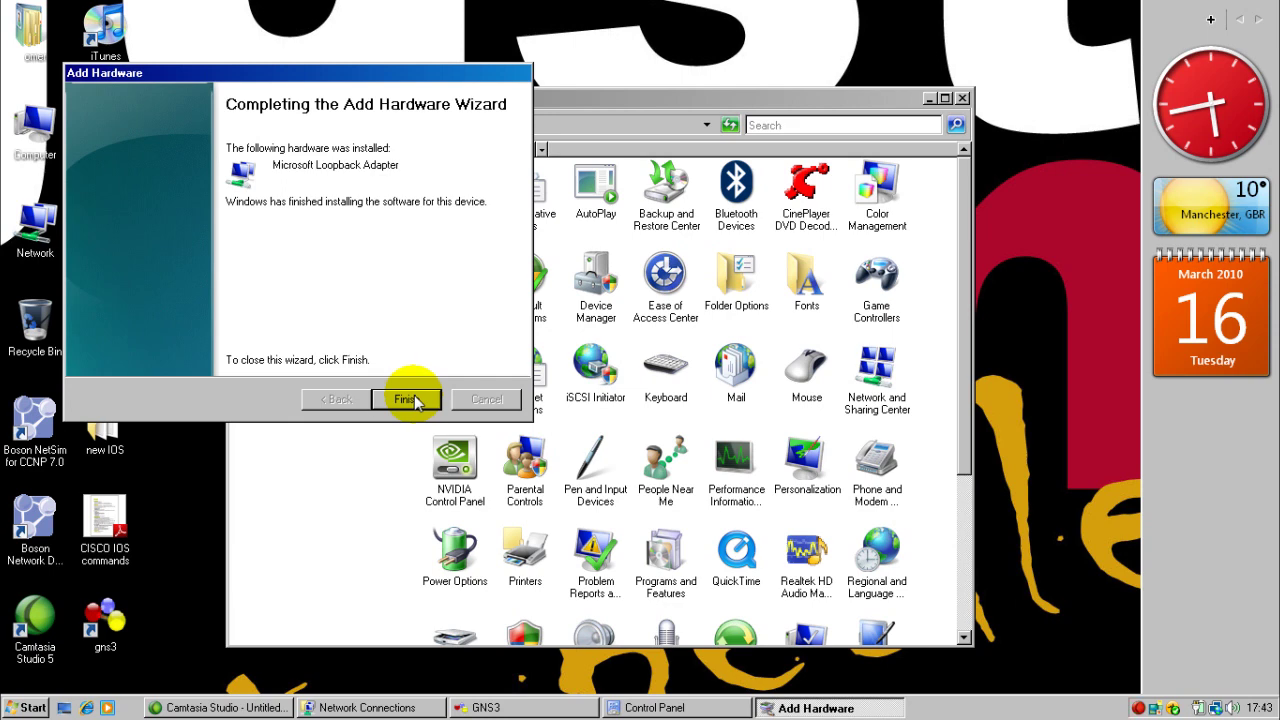
click(414, 400)
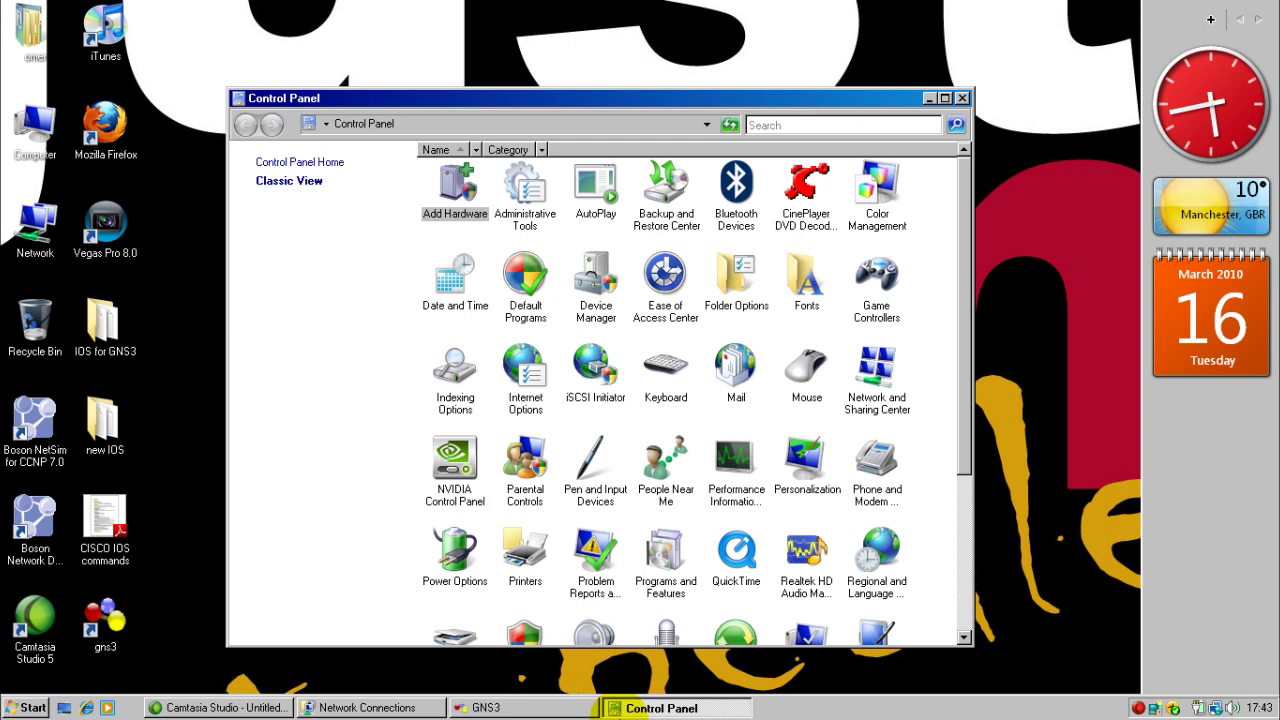
Bring up Network Connections and check the Loopback Host and Local Area Connection 2 entries
click(397, 708)
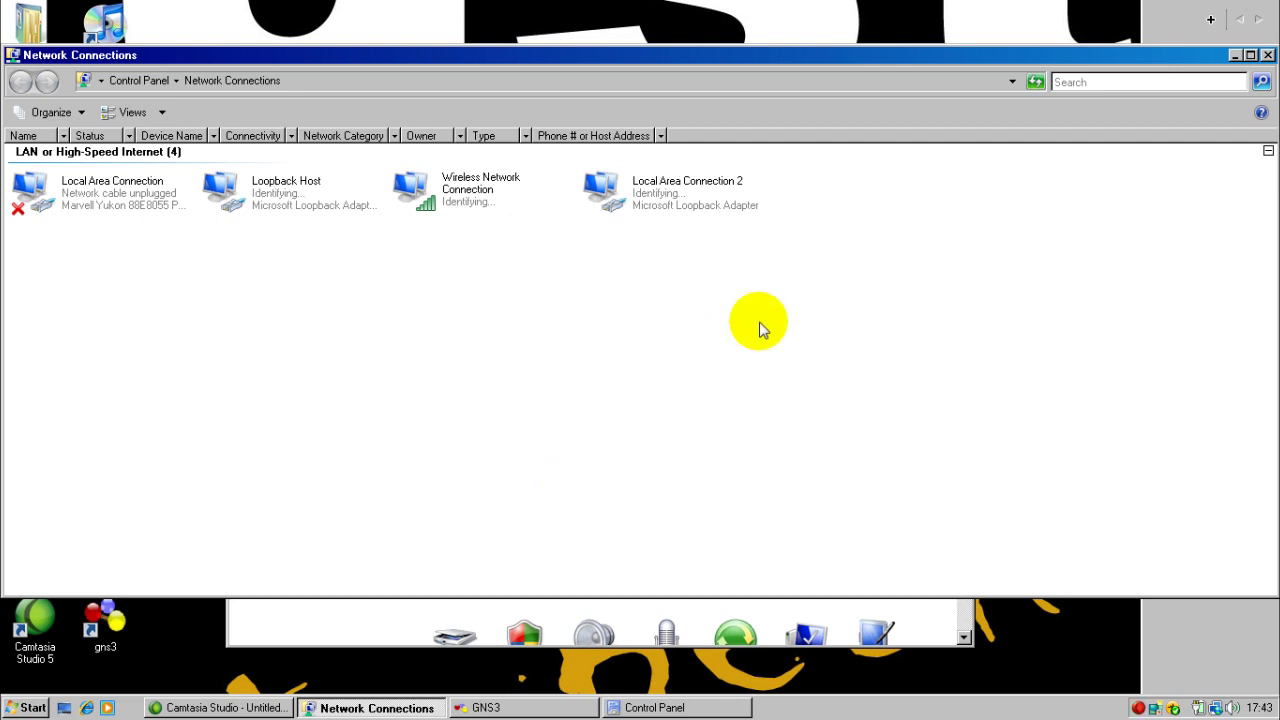
click(270, 200)
click(363, 280)
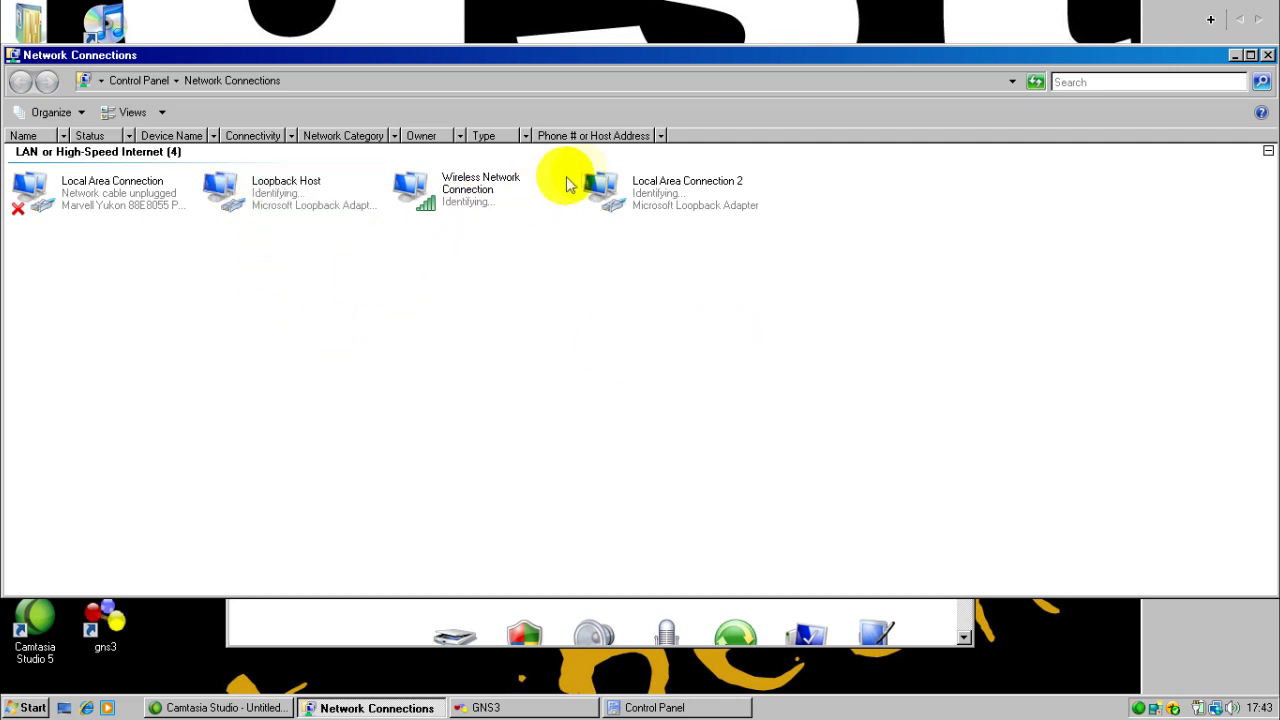
right_click(632, 199)
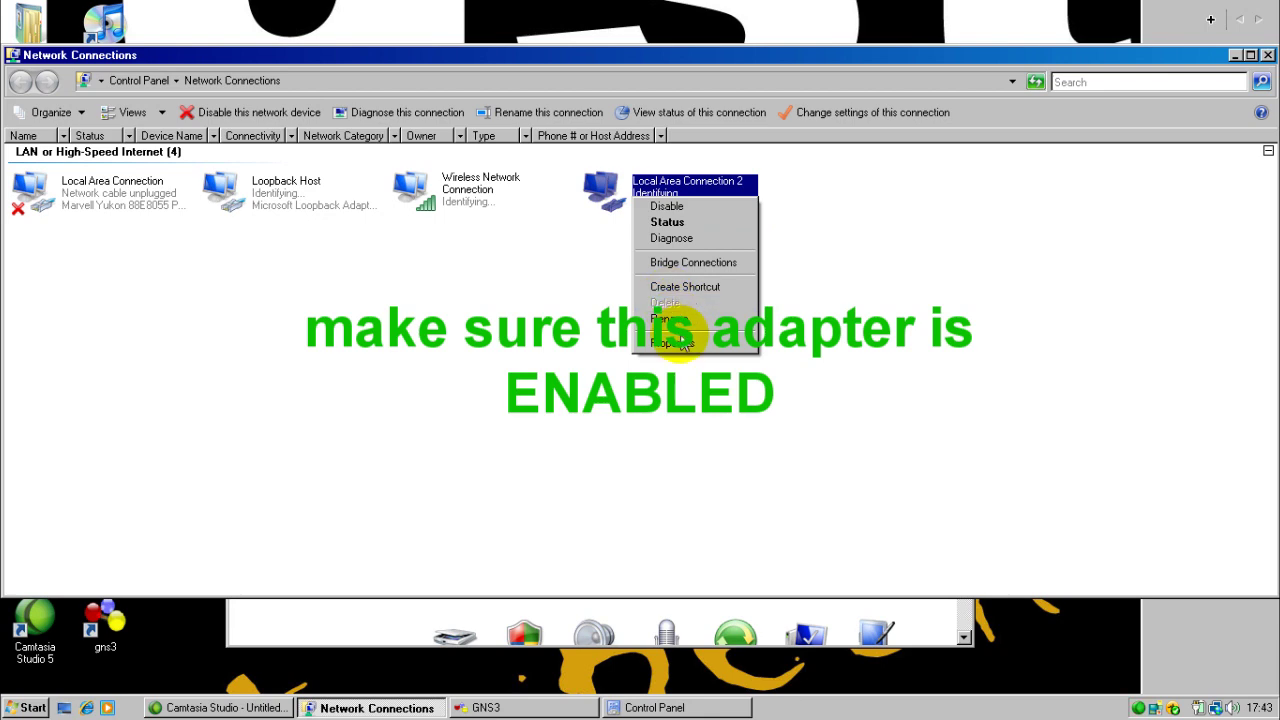
click(683, 343)
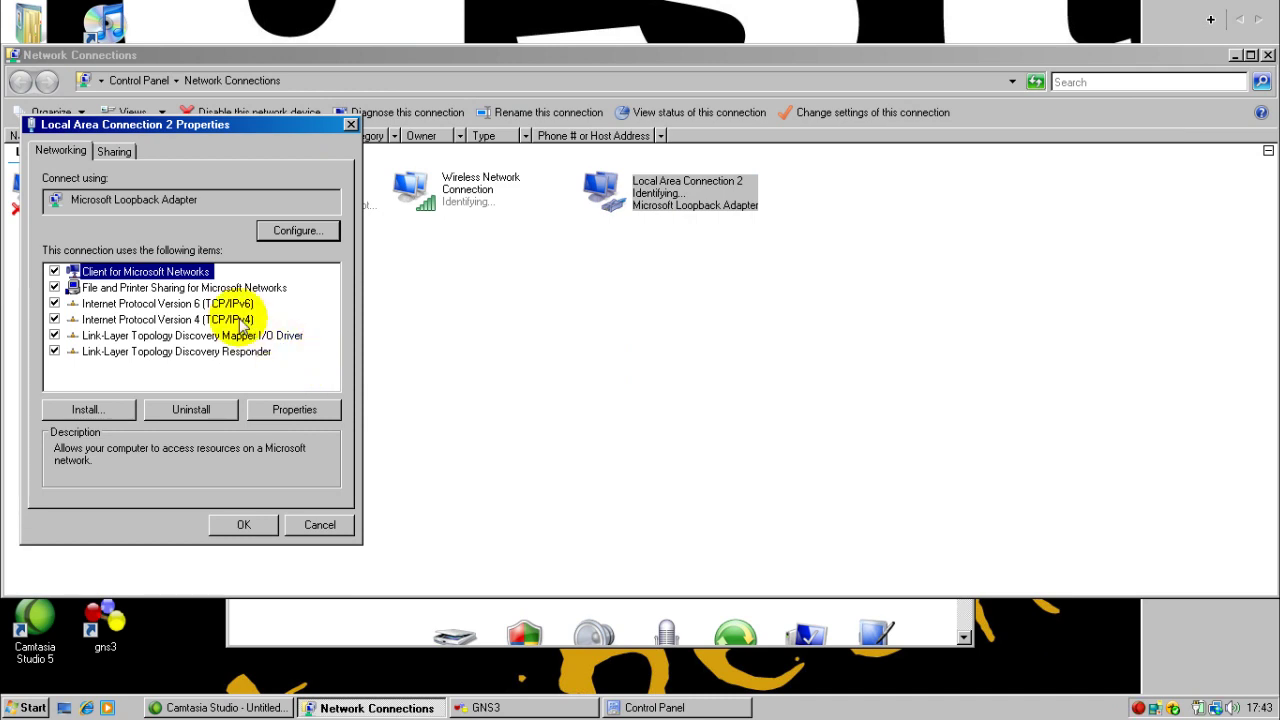
click(241, 320)
click(295, 410)
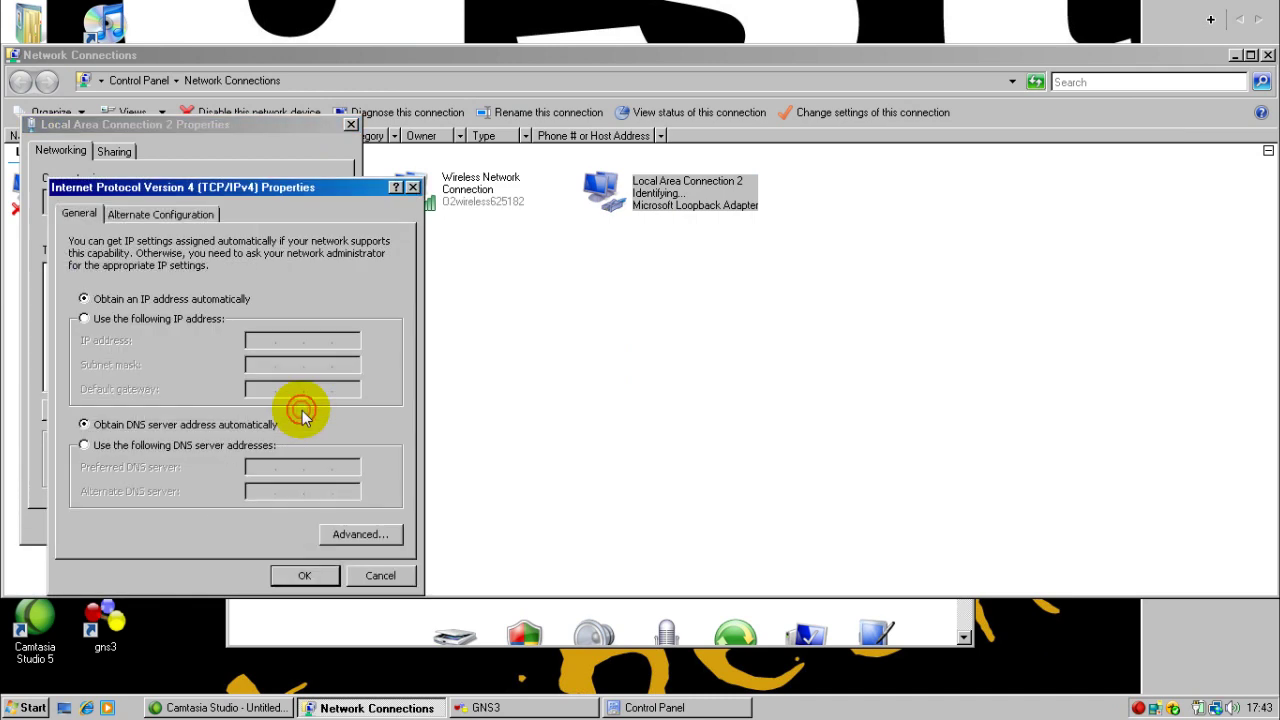
click(200, 318)
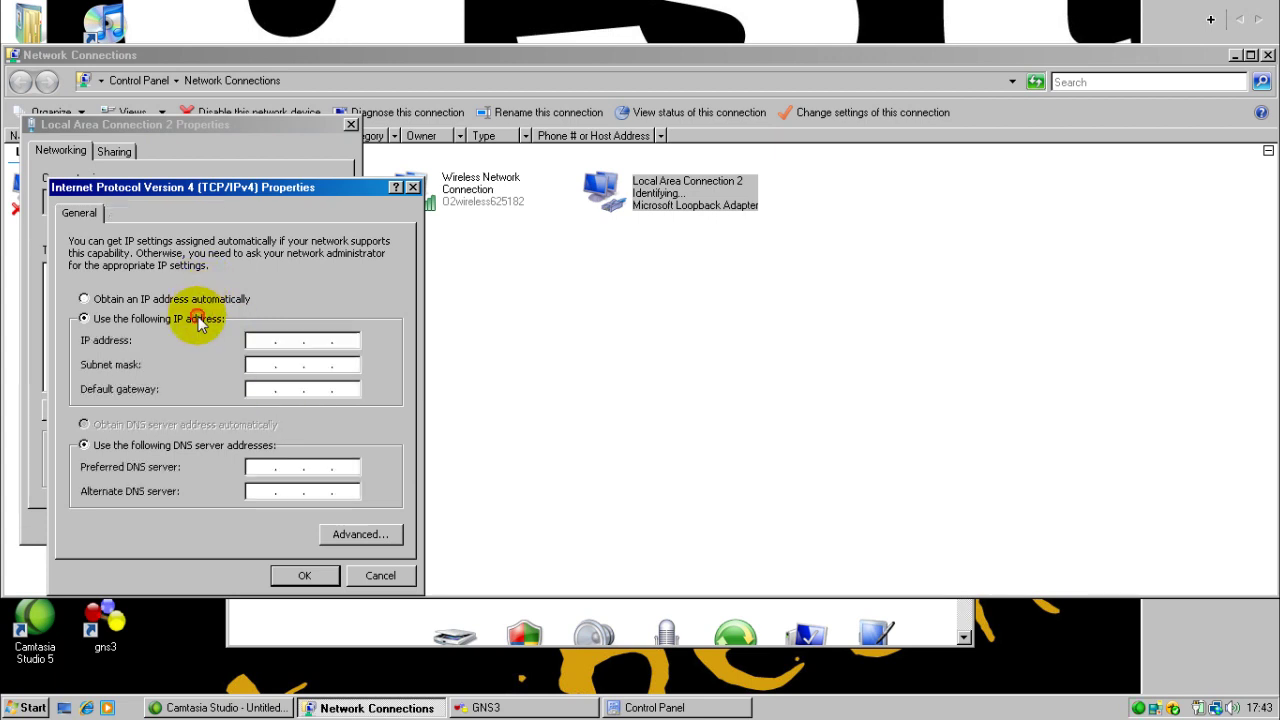
click(260, 340)
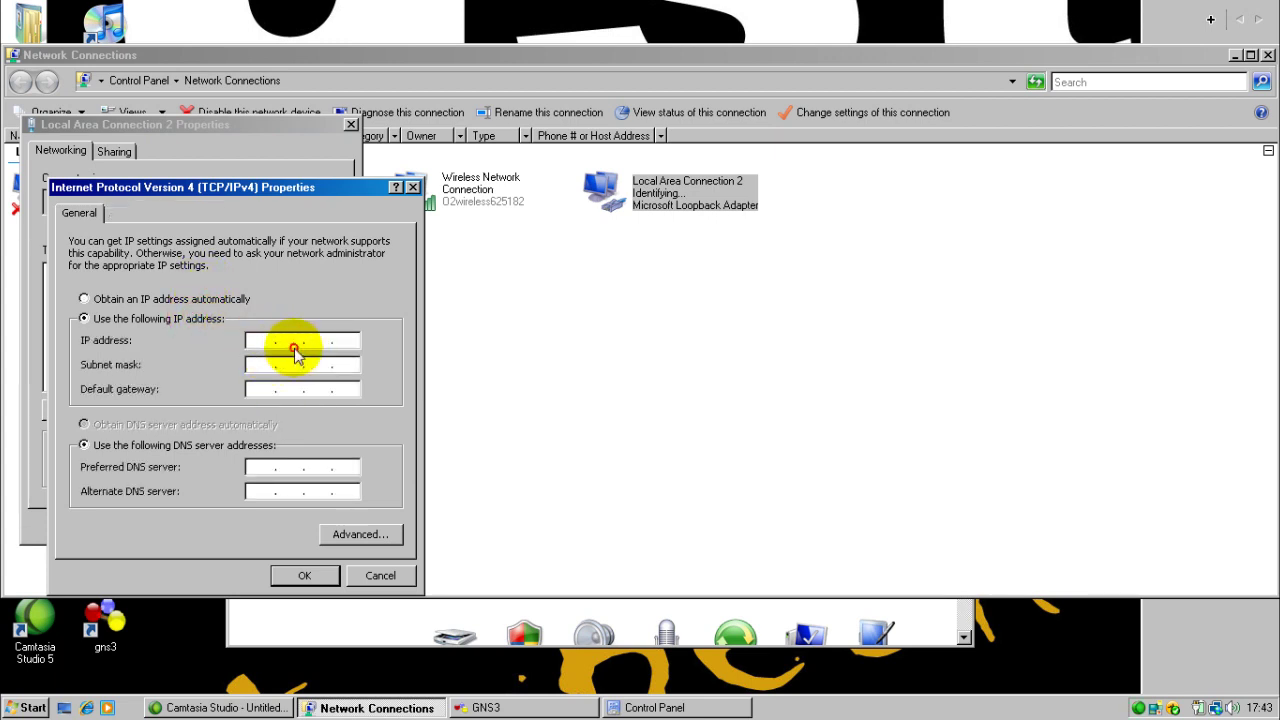
click(345, 341)
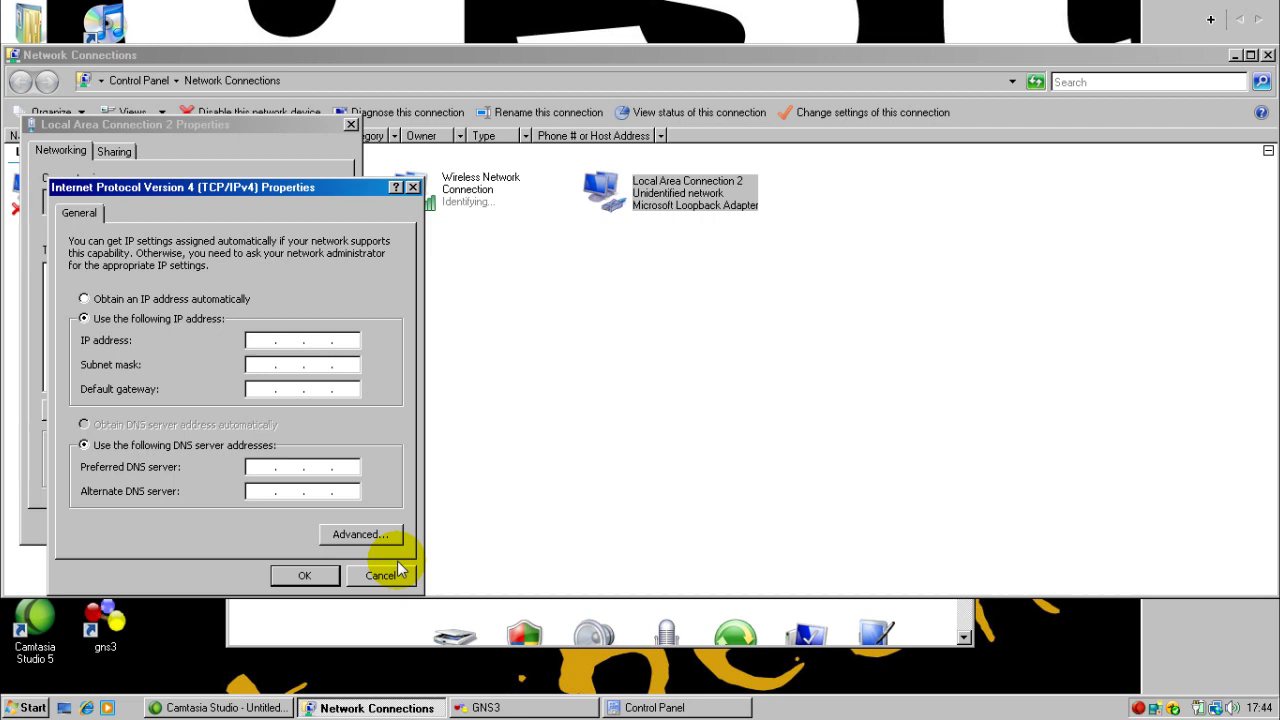
click(385, 578)
click(300, 525)
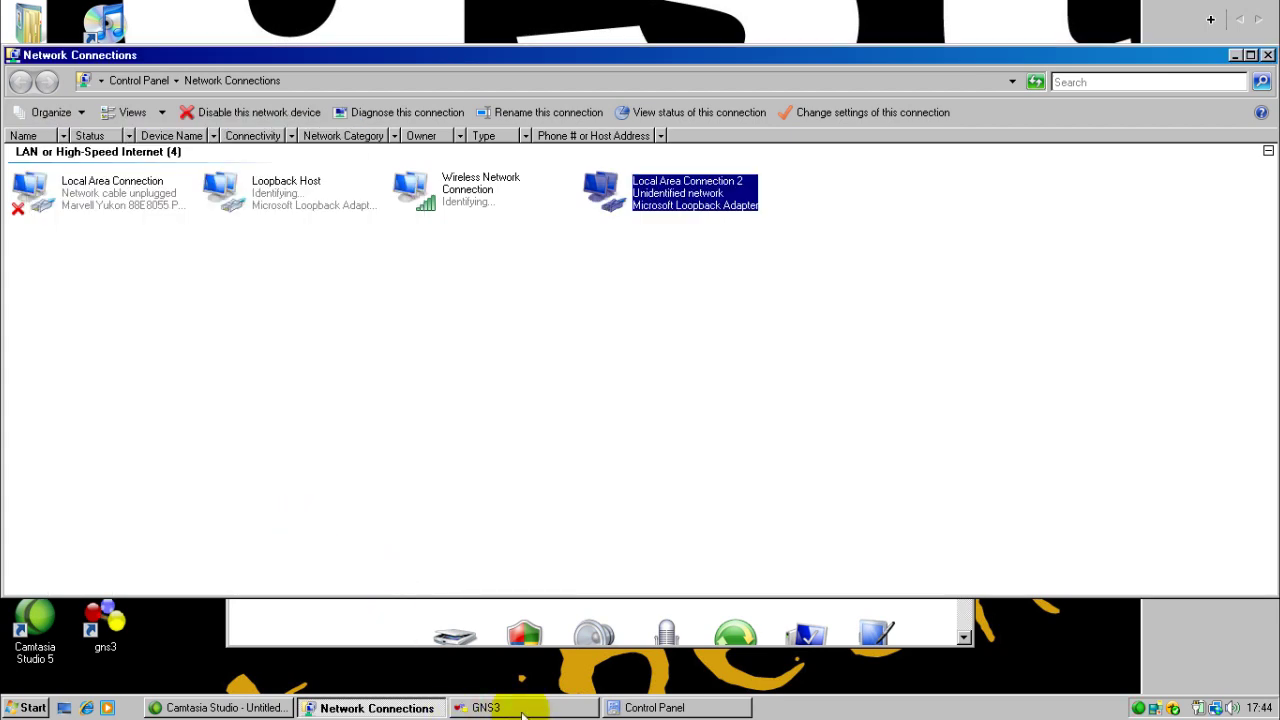
In GNS3, place a Router c2600 as R1 and a Cloud as C1 below it
click(523, 707)
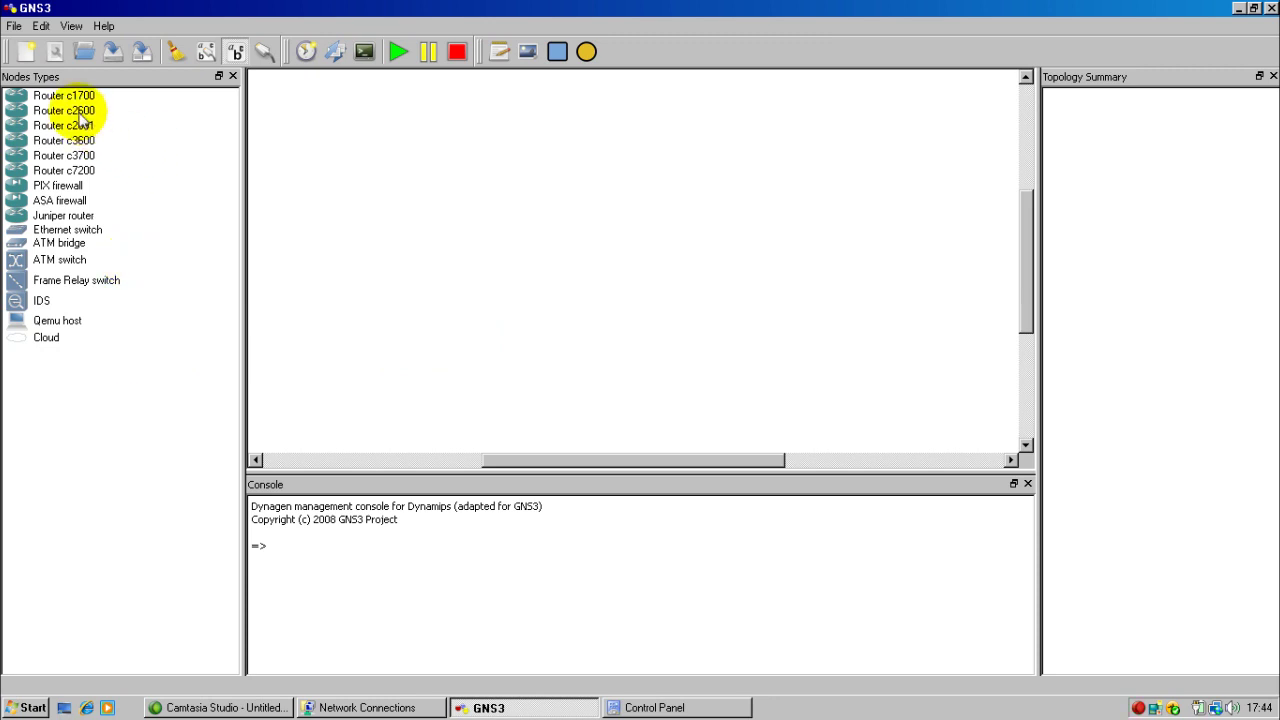
drag(80, 112, 437, 150)
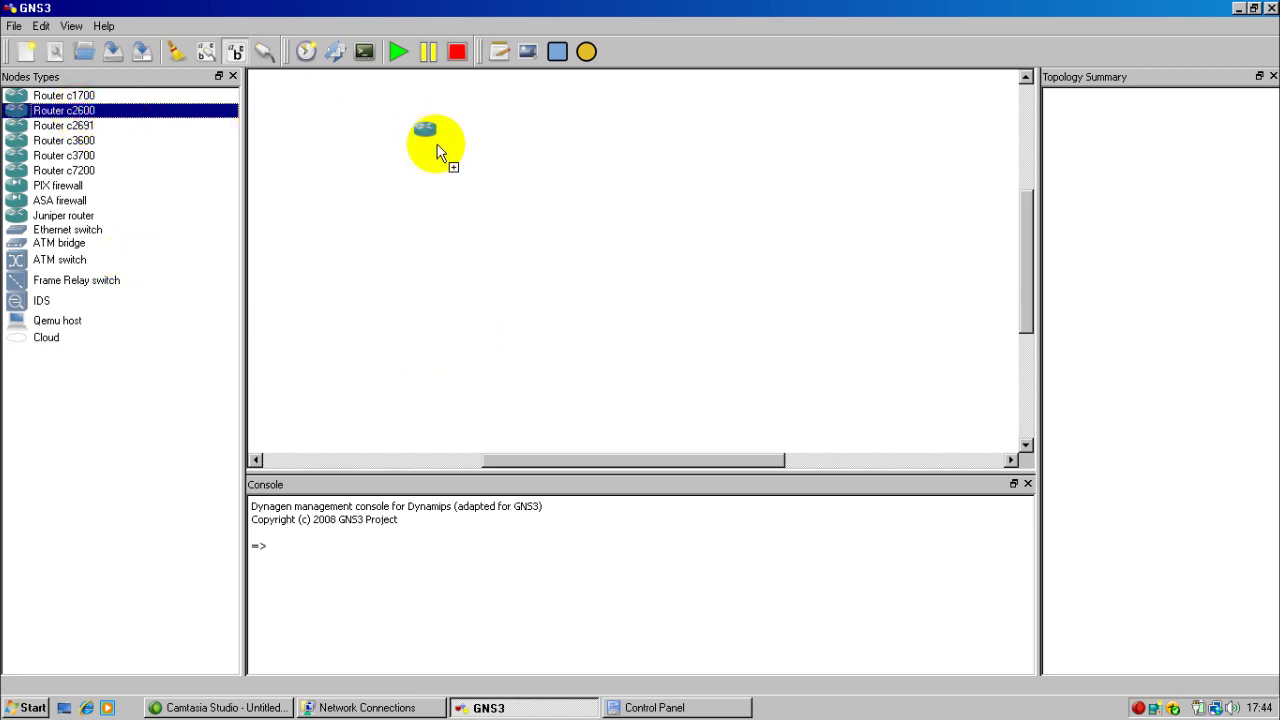
drag(437, 150, 437, 150)
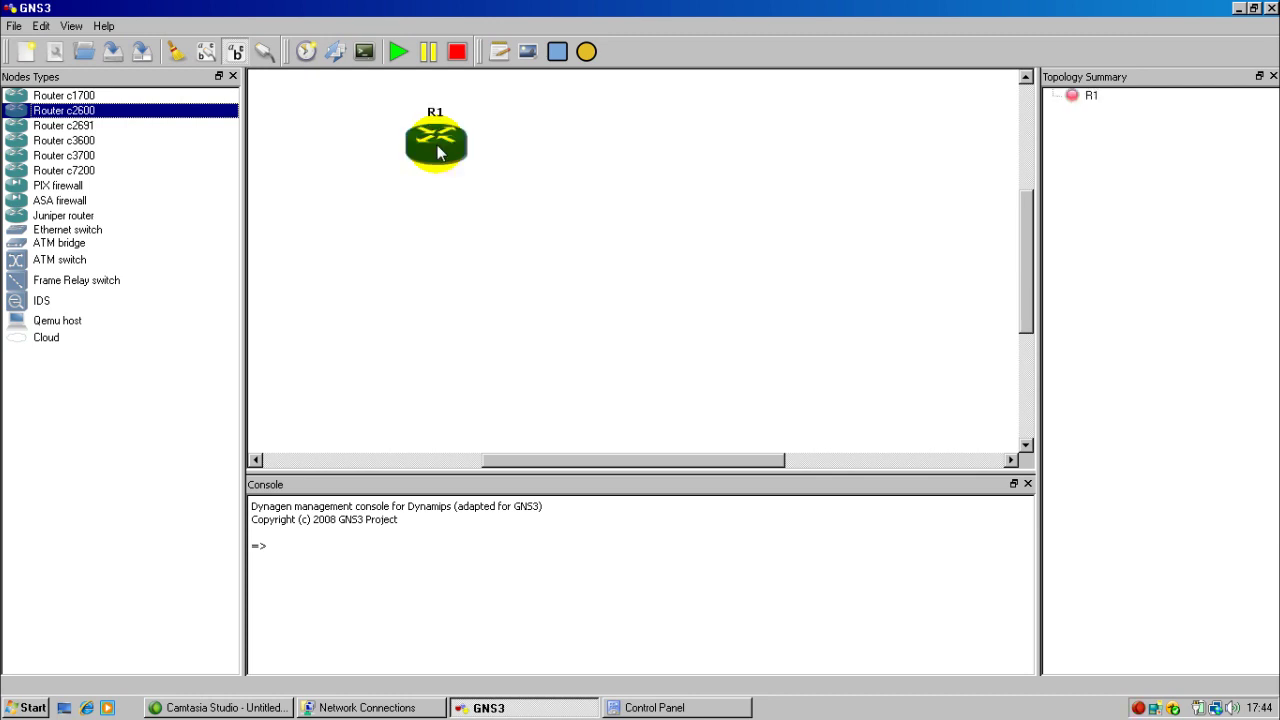
drag(126, 338, 414, 229)
scroll(413, 226, up, 2)
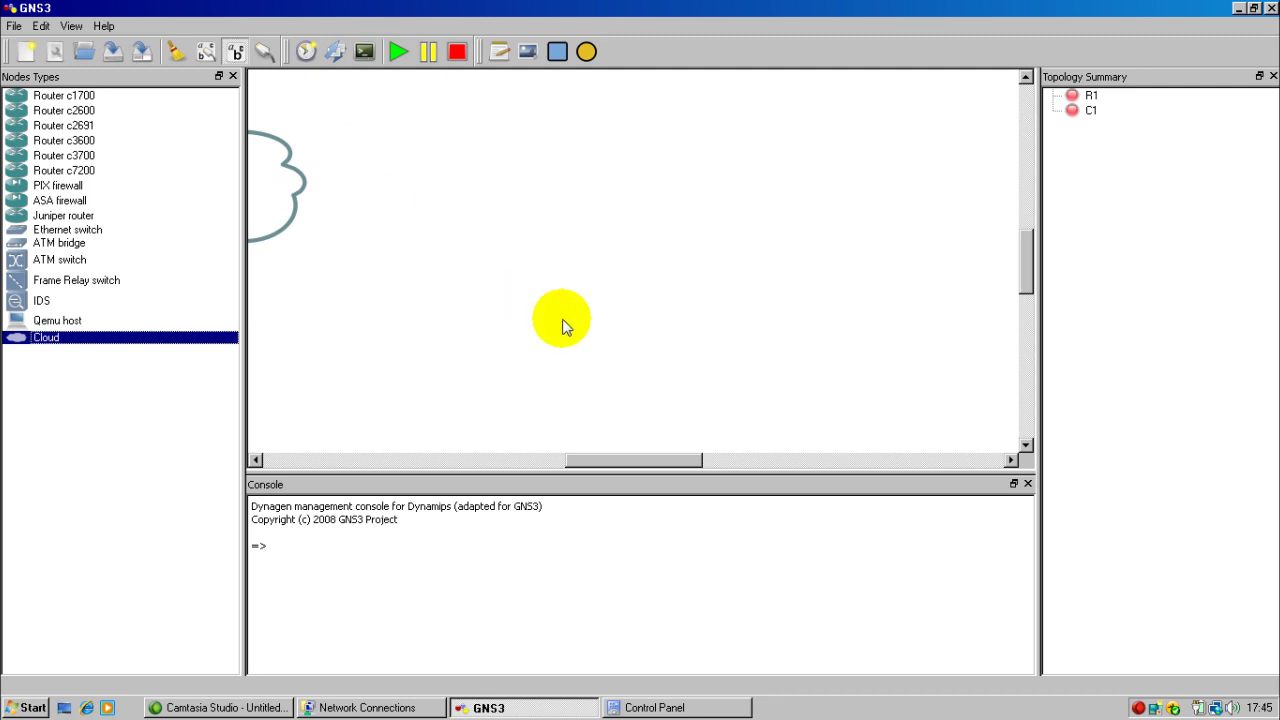
scroll(563, 327, down, 3)
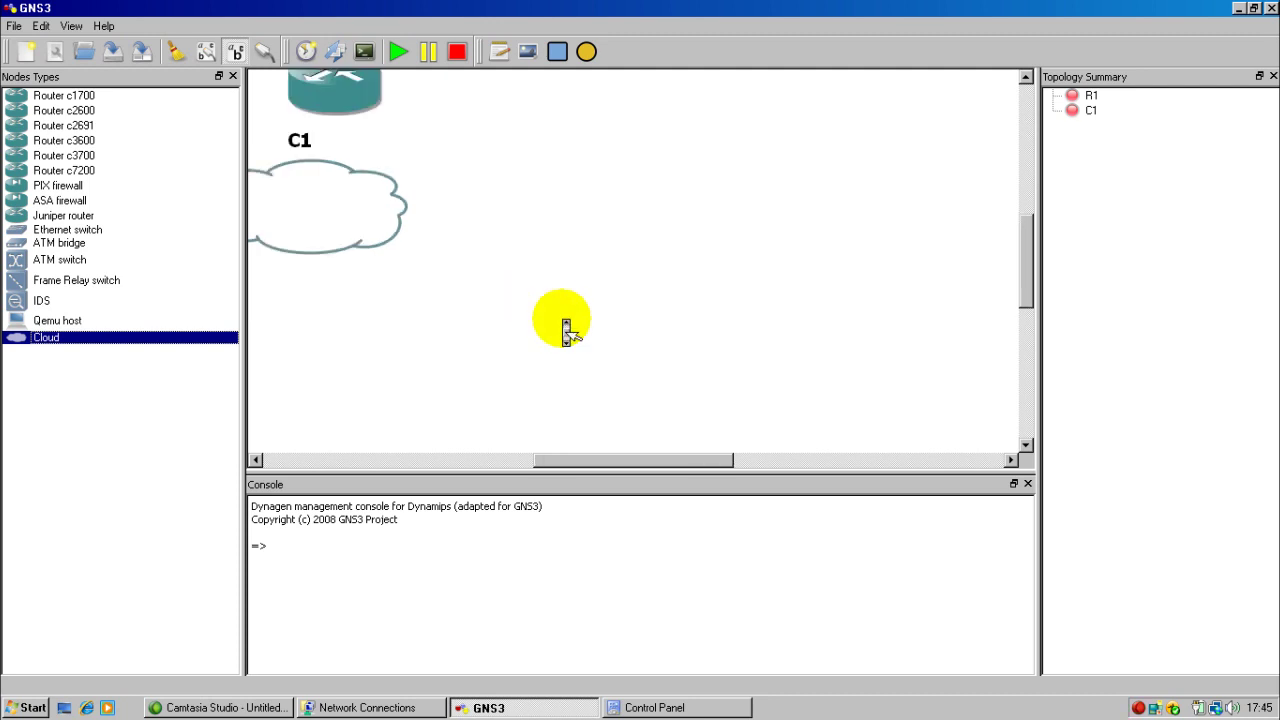
drag(443, 220, 463, 320)
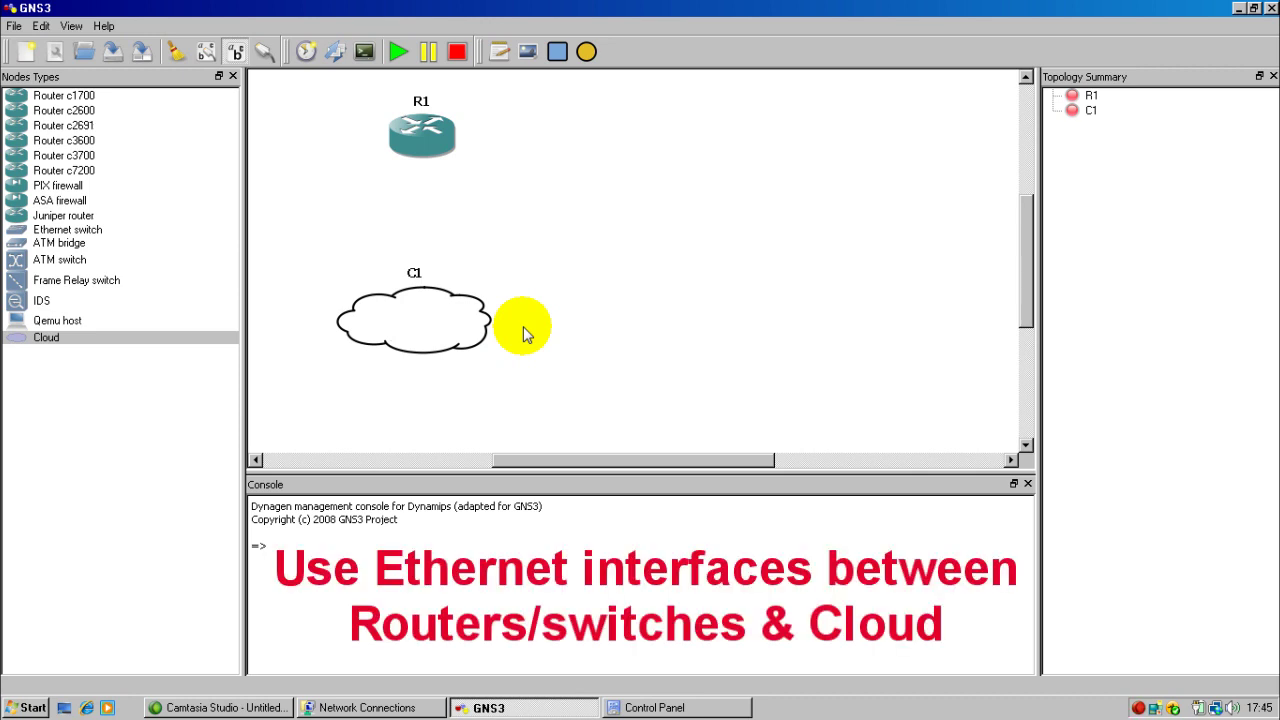
click(265, 55)
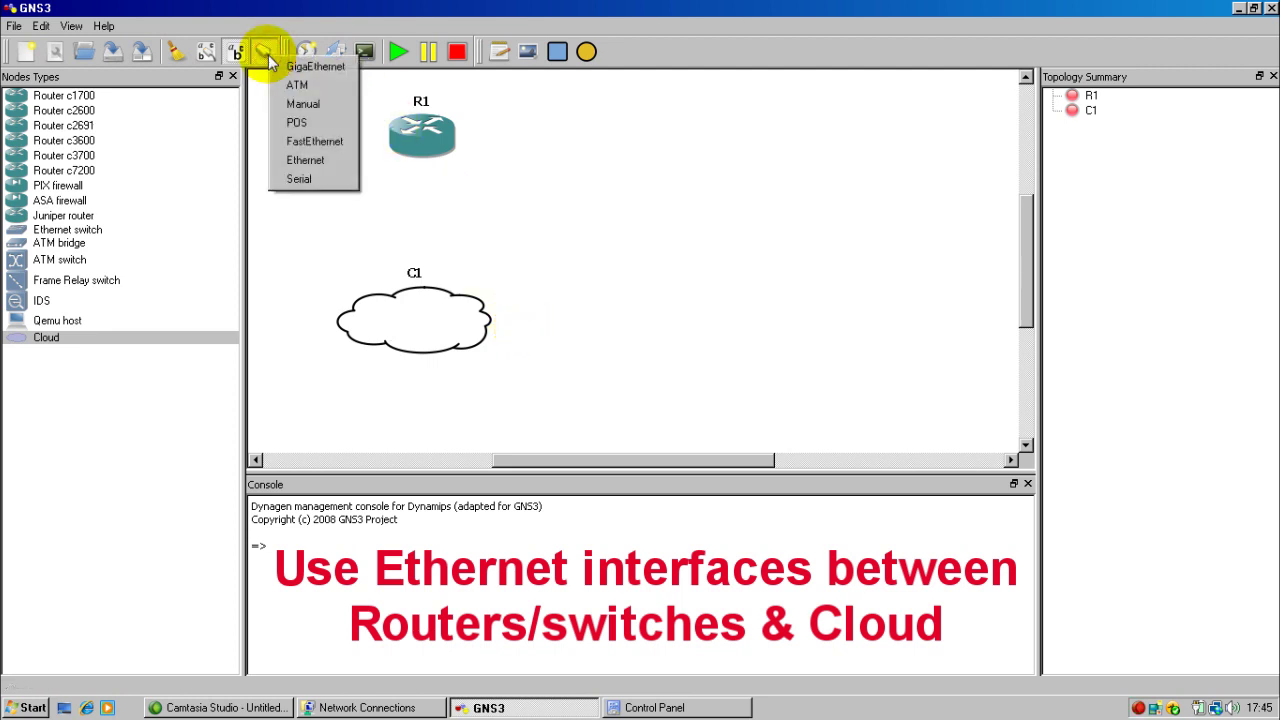
click(322, 159)
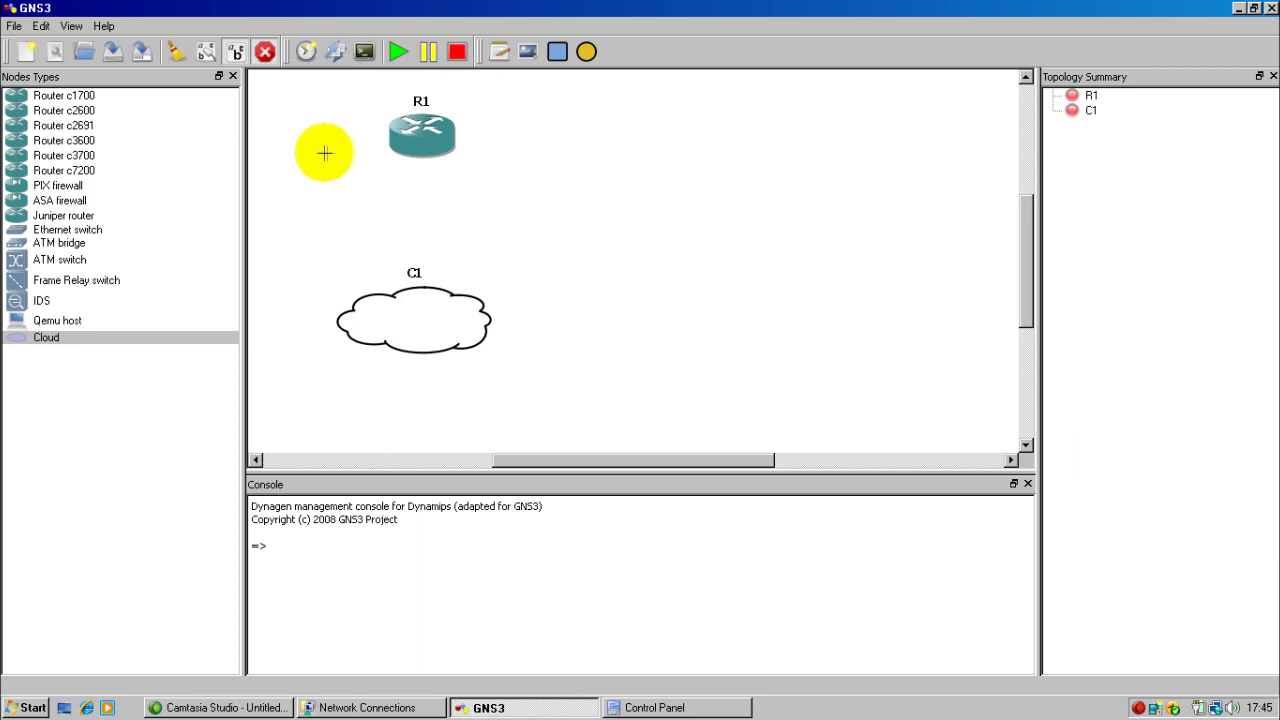
click(414, 140)
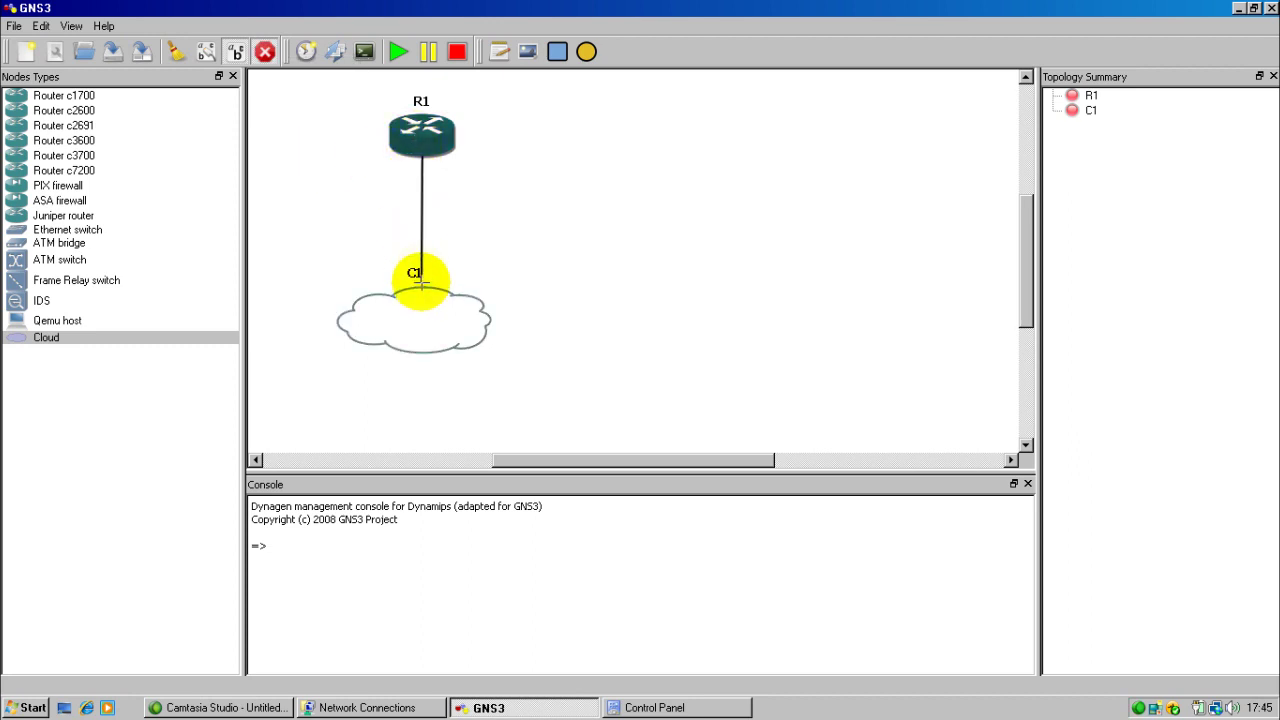
click(422, 309)
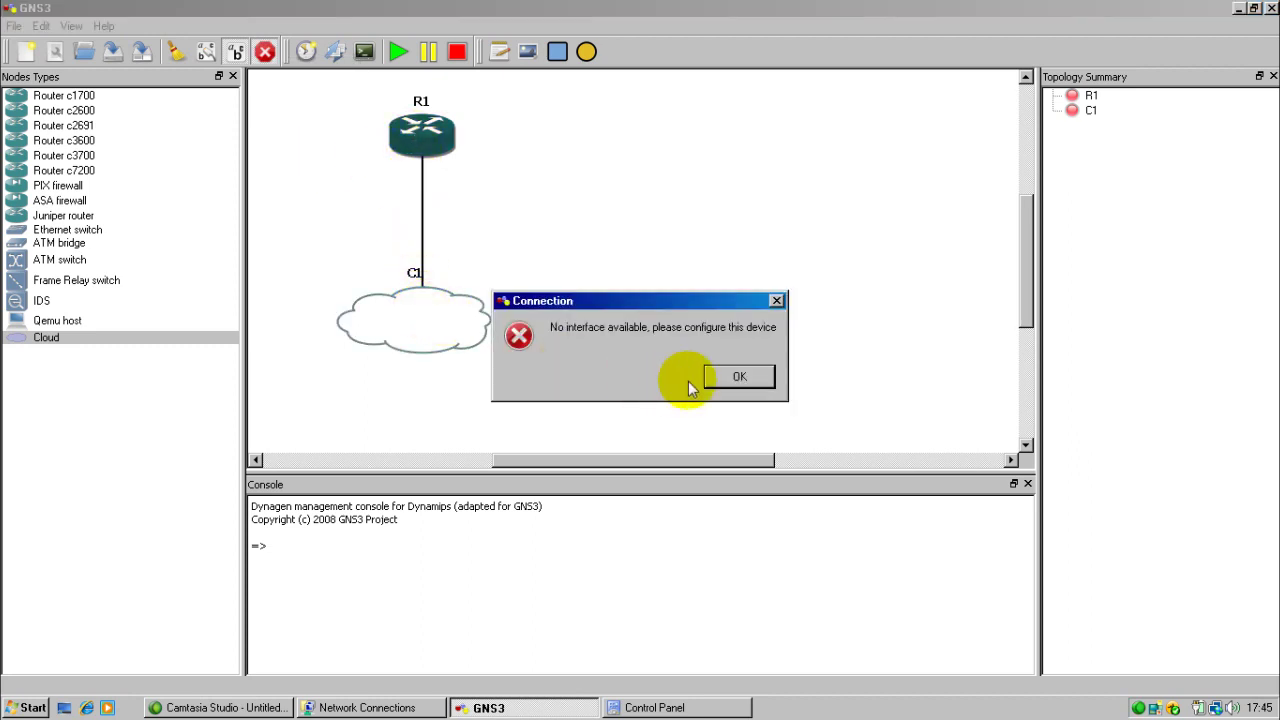
drag(690, 302, 739, 230)
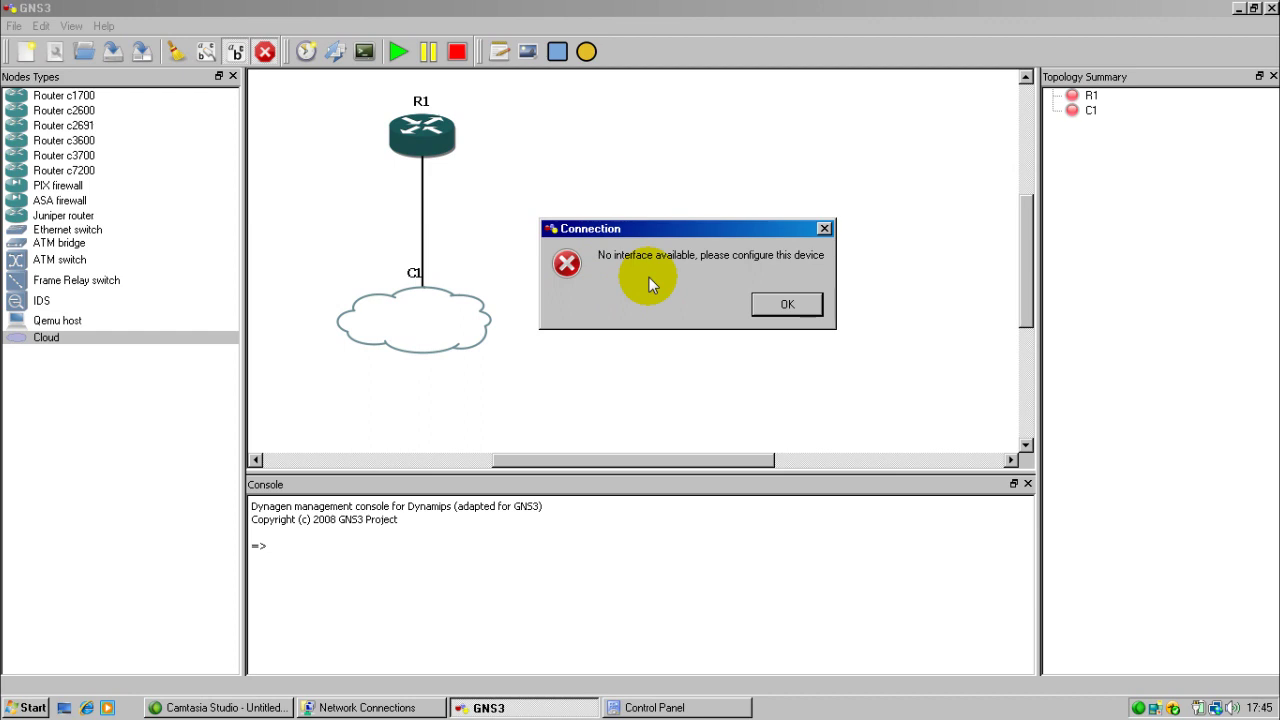
click(786, 306)
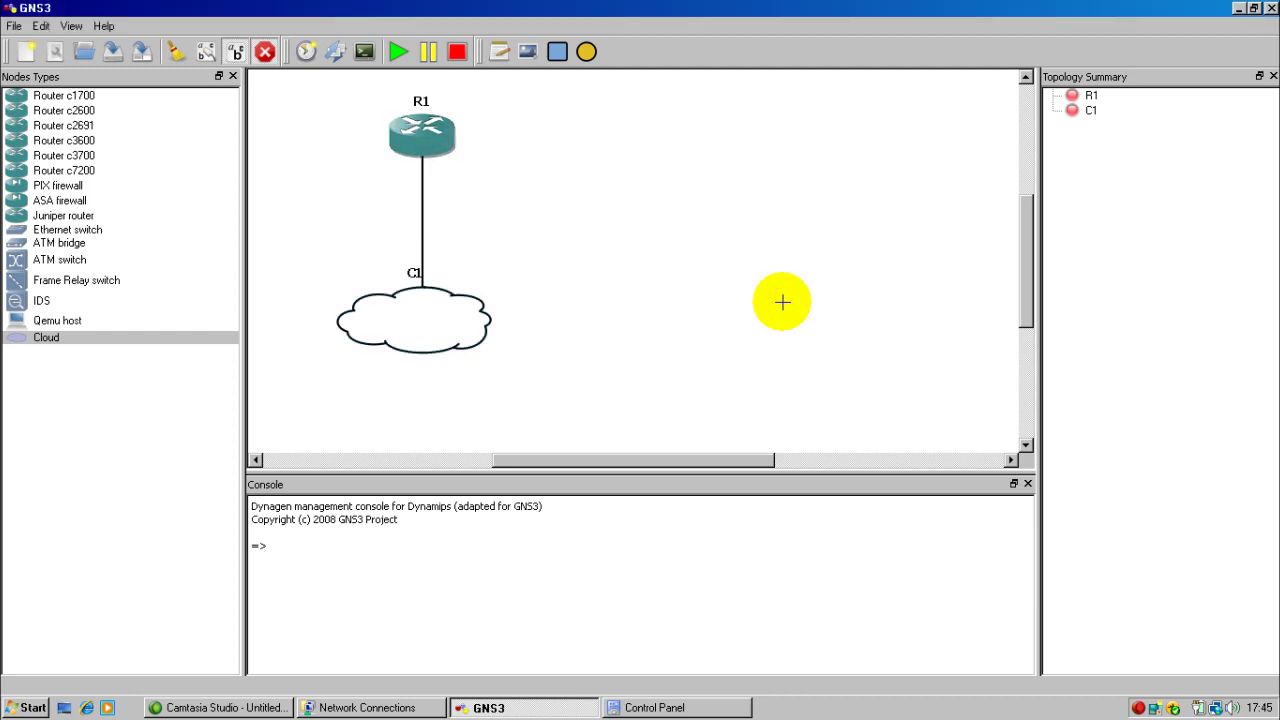
Cancel the pending link, open cloud C1's configuration and list its Generic Ethernet NIO adapters
click(264, 52)
right_click(431, 330)
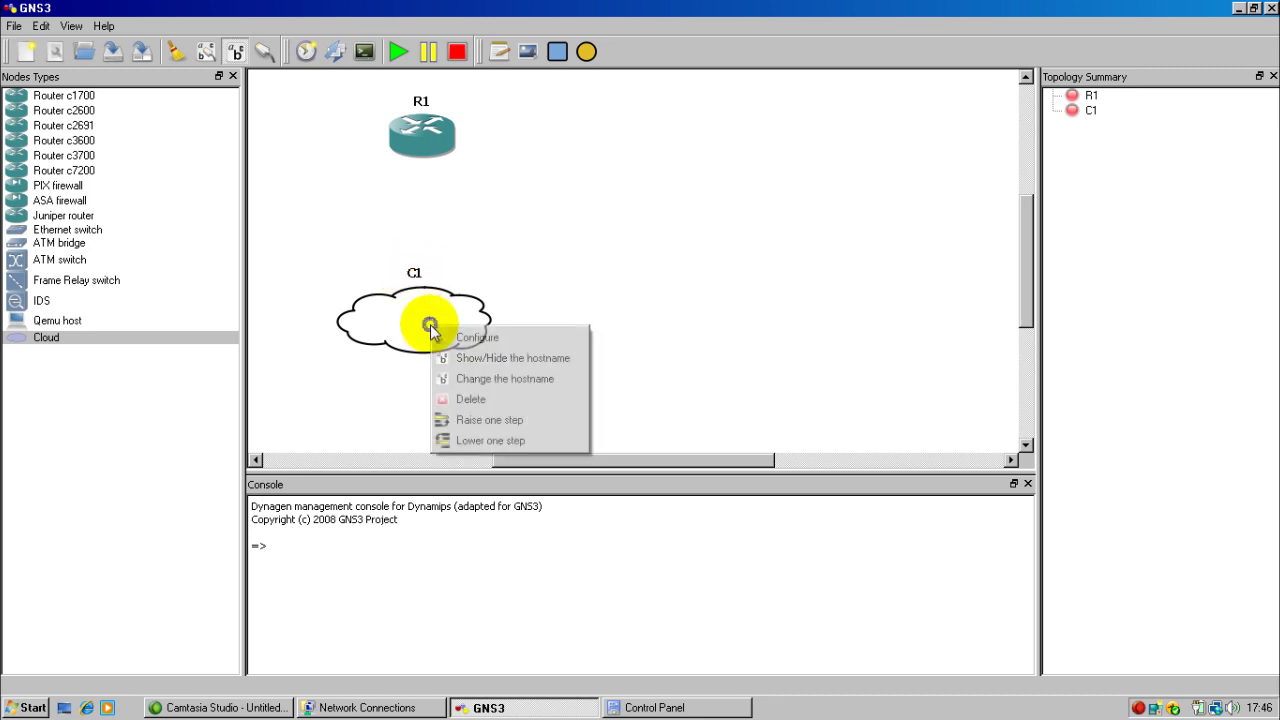
click(466, 339)
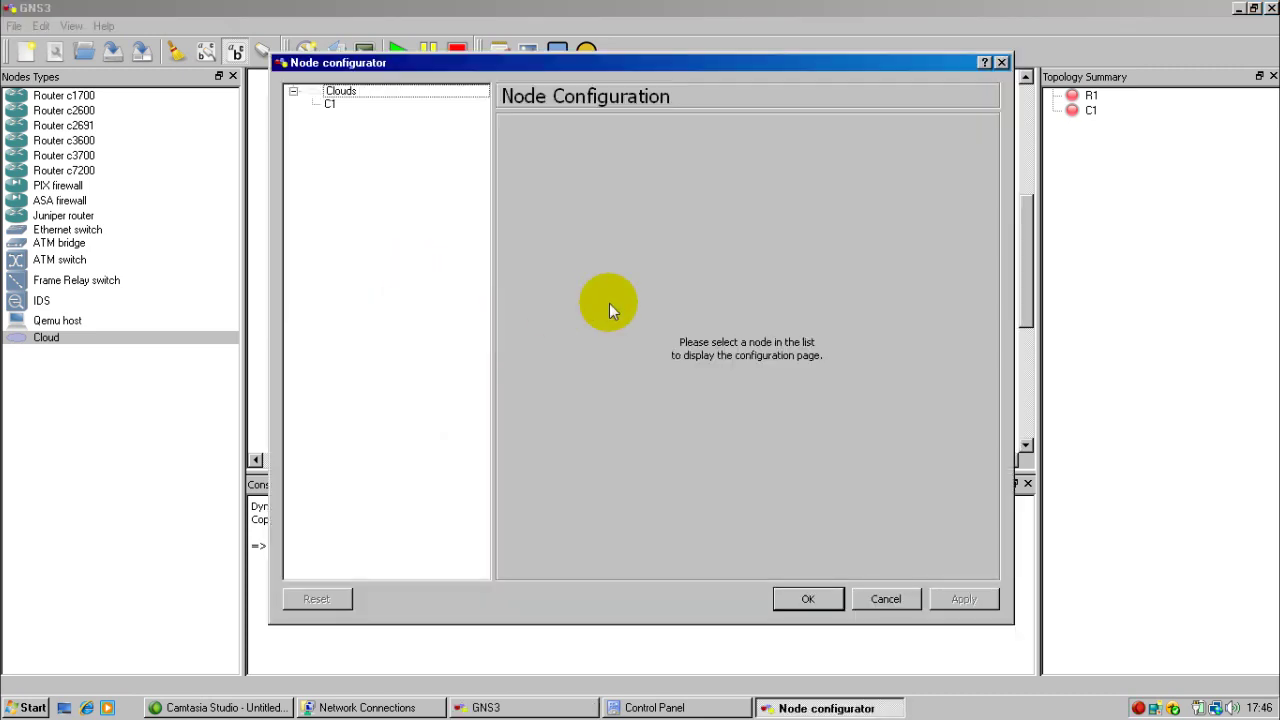
click(330, 105)
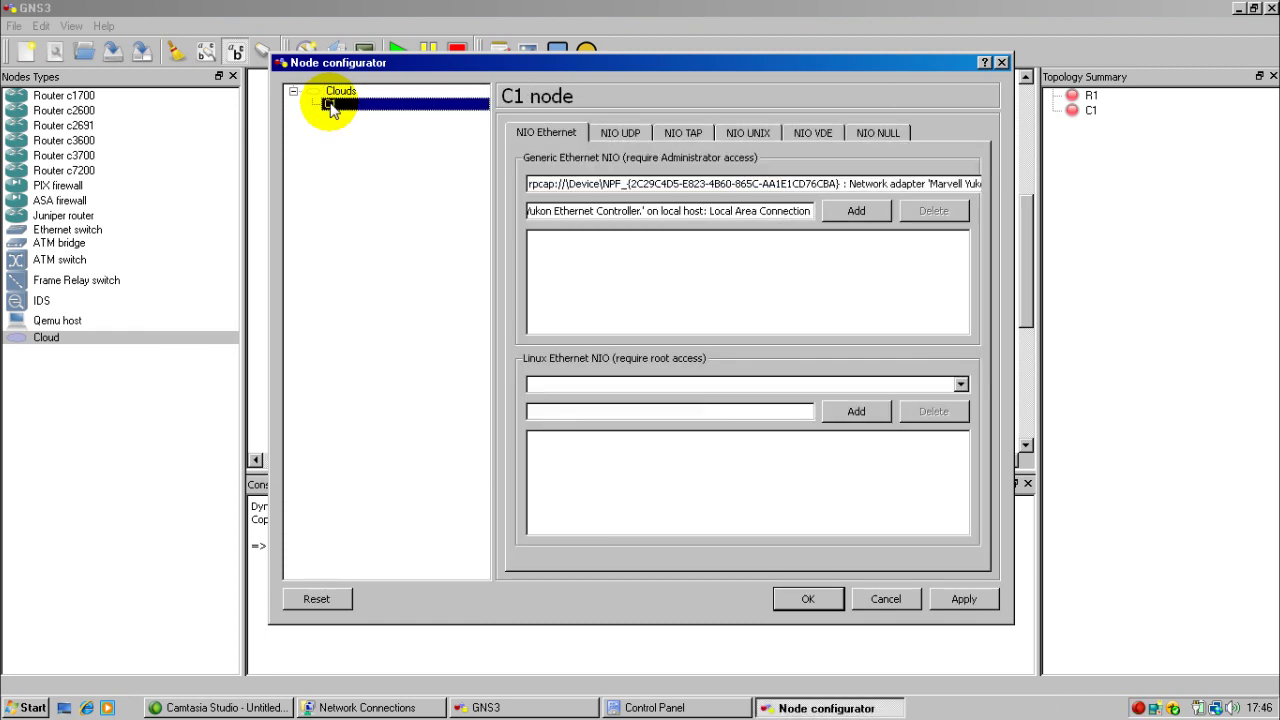
click(789, 184)
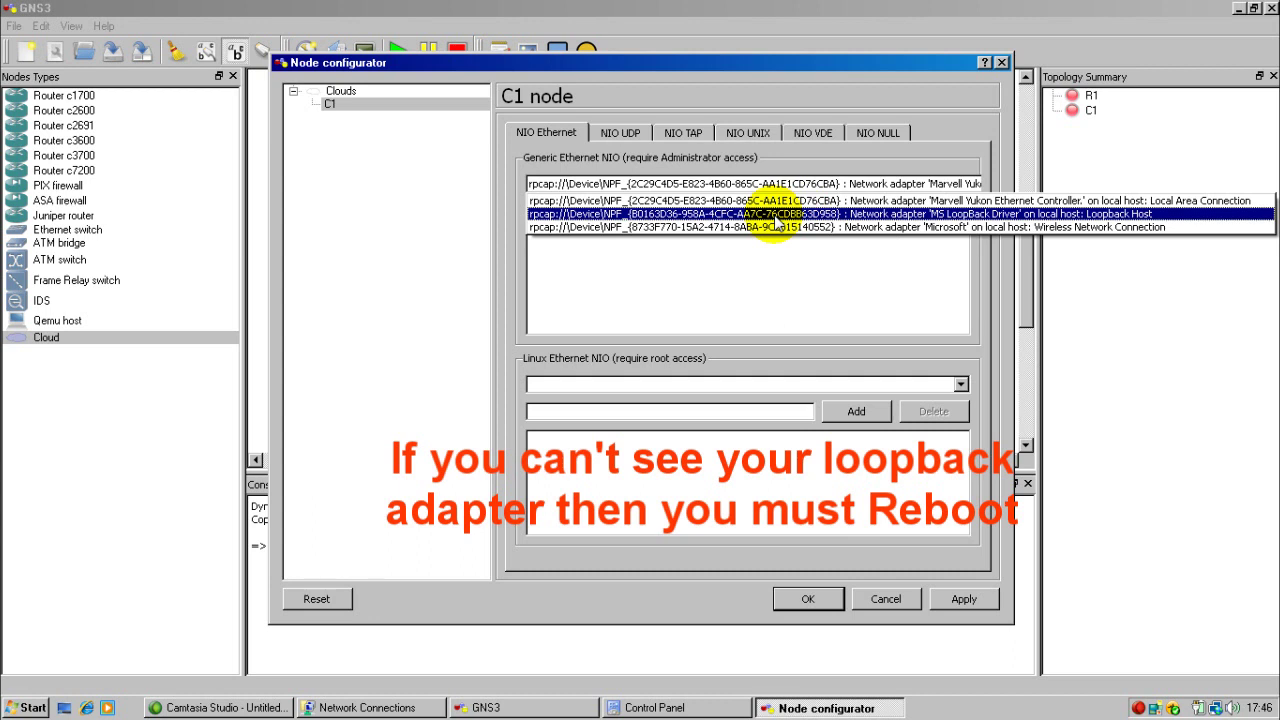
click(400, 707)
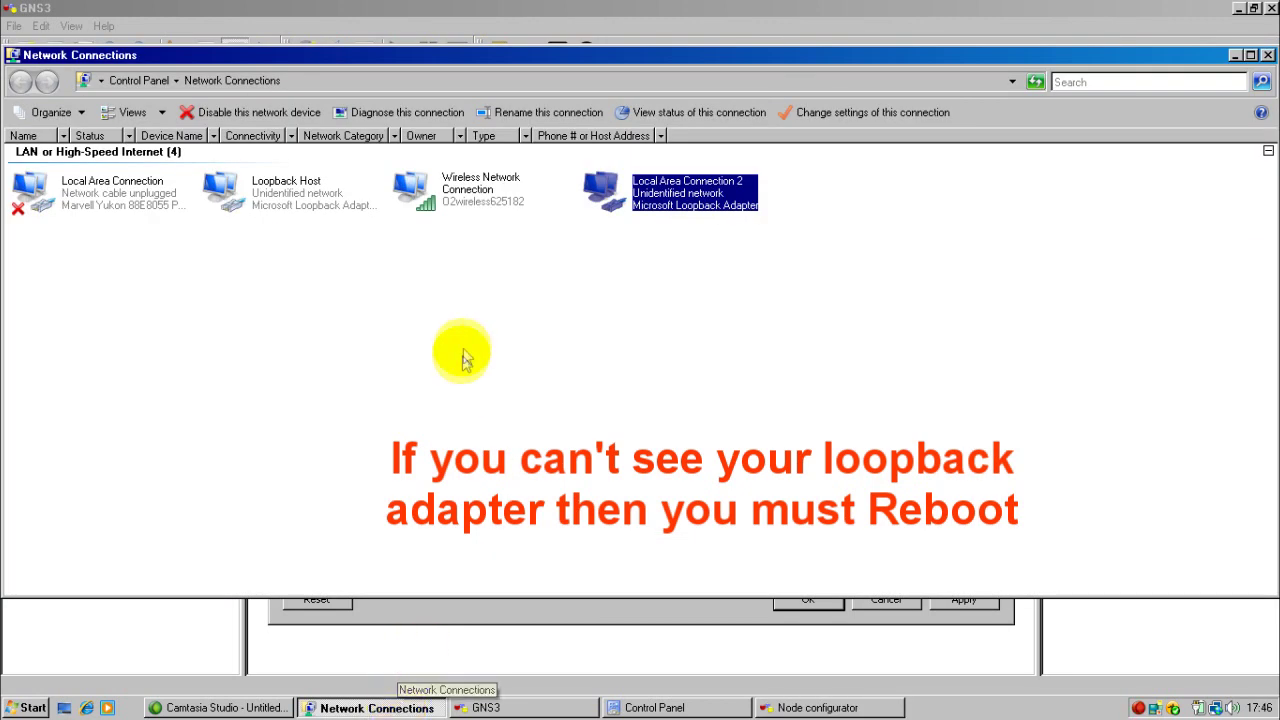
click(588, 316)
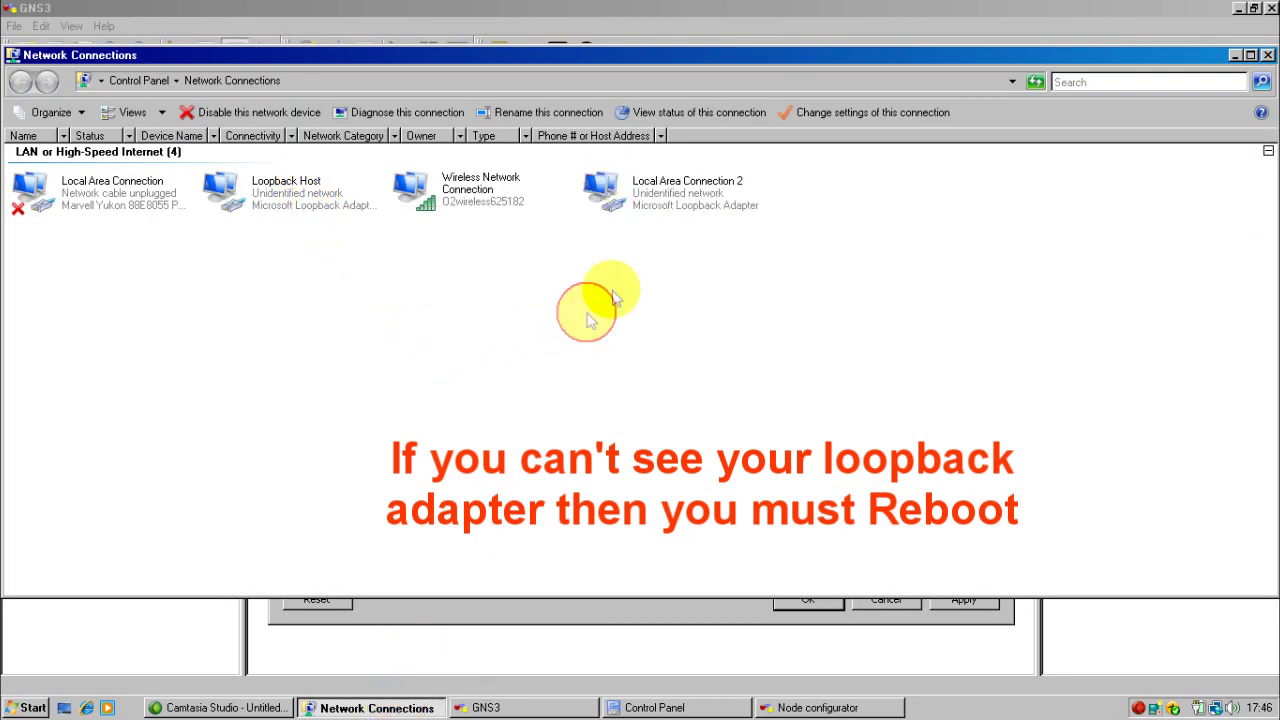
click(802, 708)
click(806, 184)
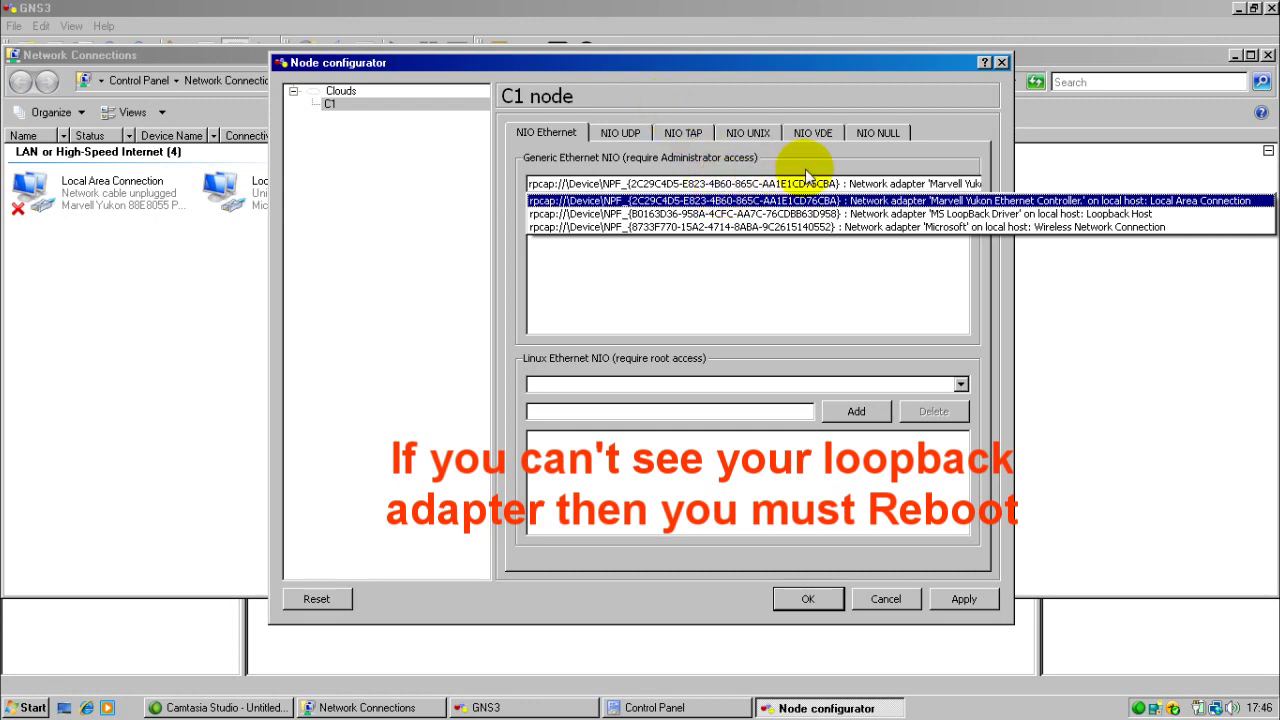
Add the MS LoopBack Driver as cloud C1's Generic Ethernet NIO and save with OK
click(830, 183)
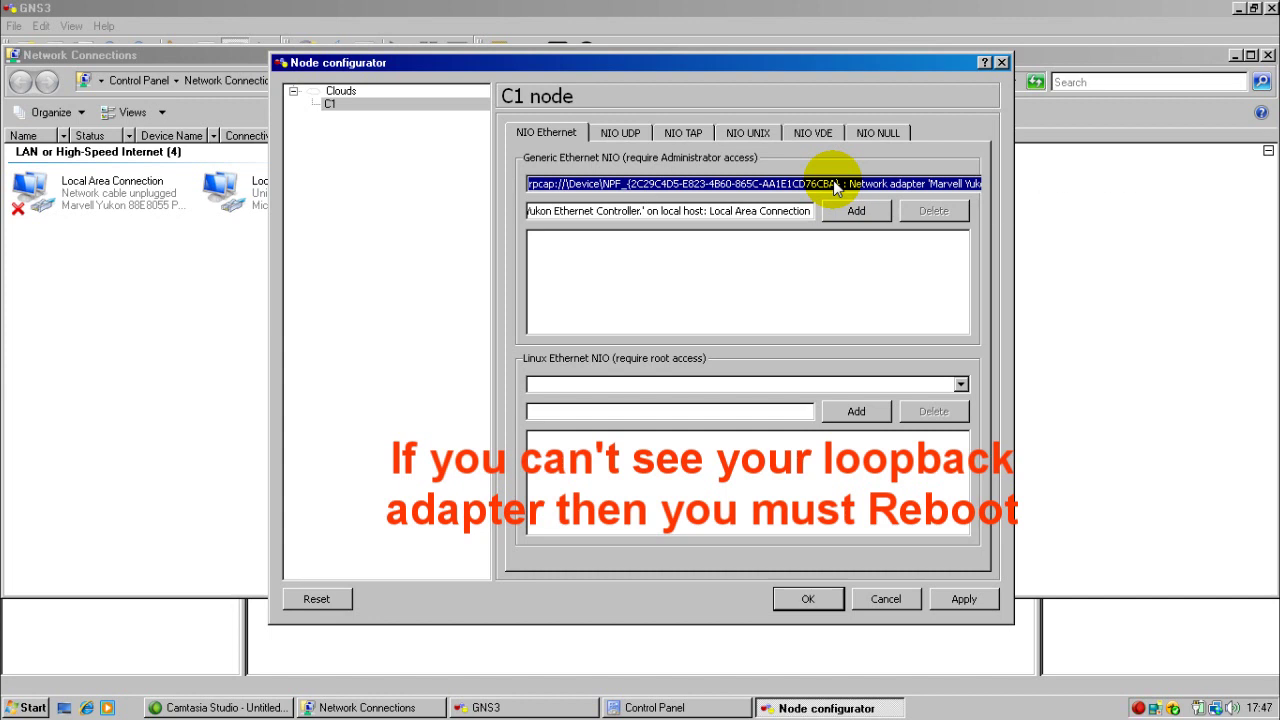
click(835, 185)
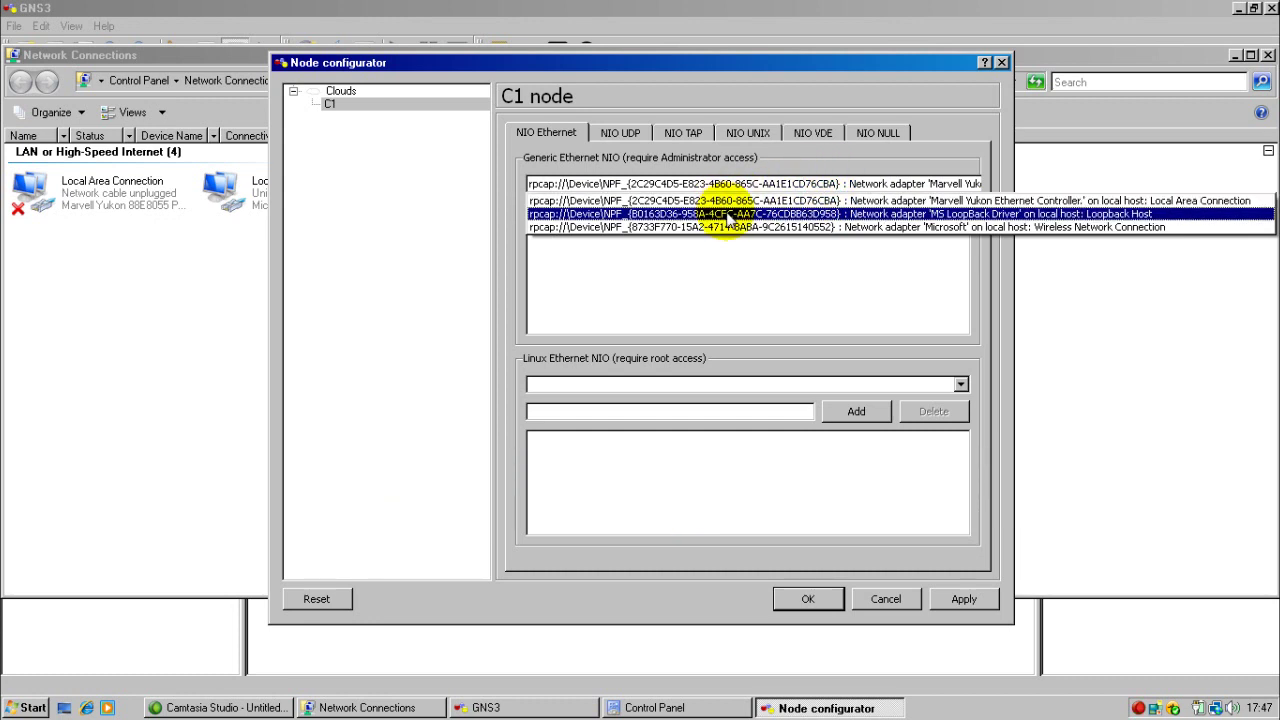
click(728, 214)
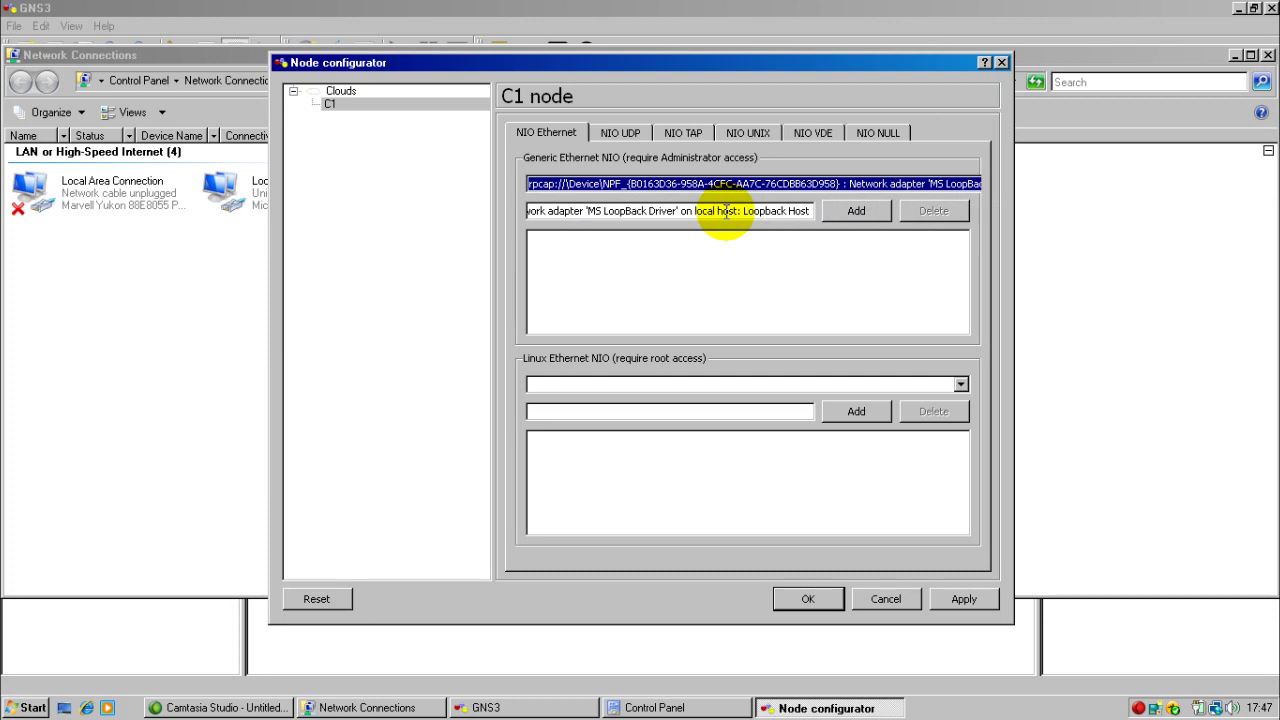
click(843, 218)
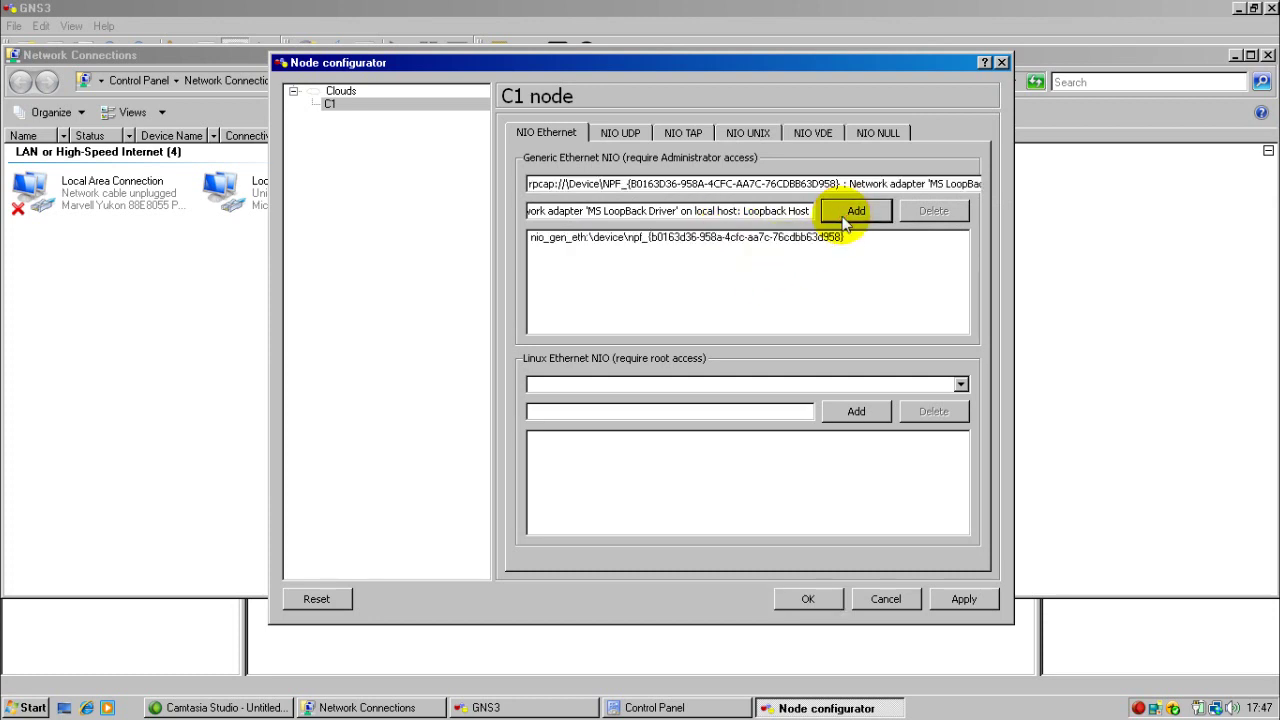
click(810, 598)
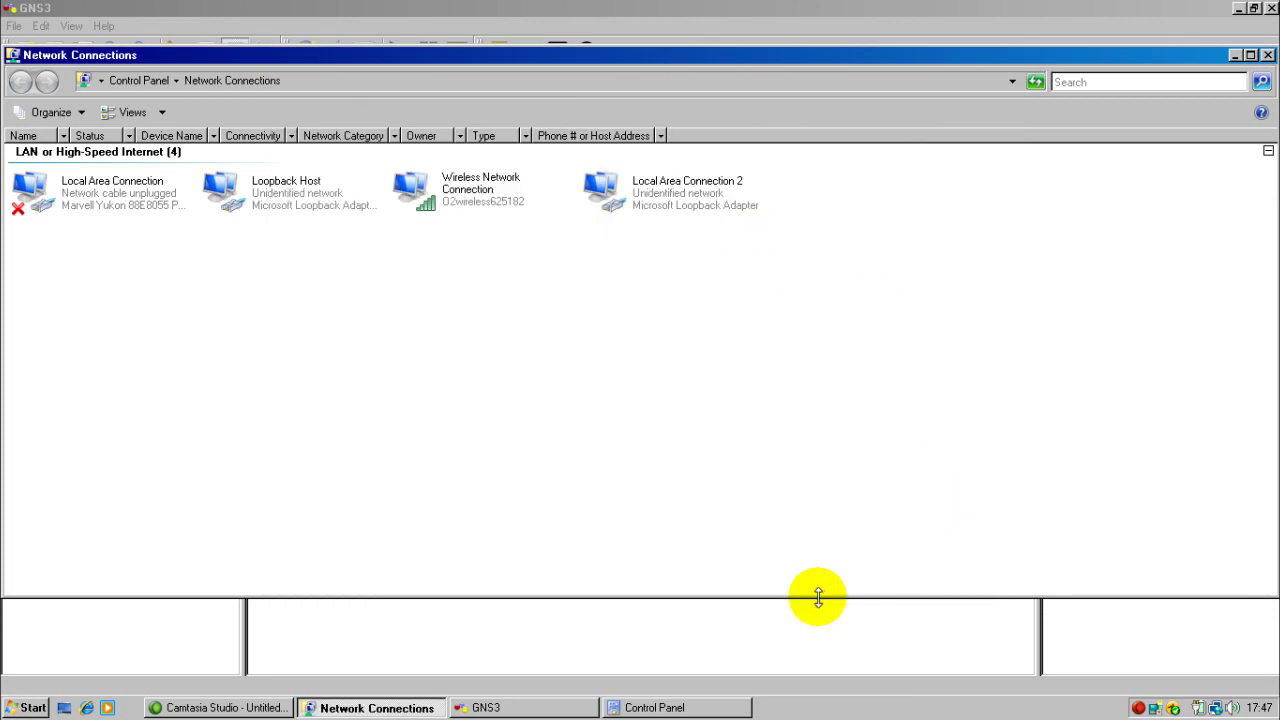
Draw an Ethernet link from router R1 to cloud C1's nio_gen_eth interface
click(566, 706)
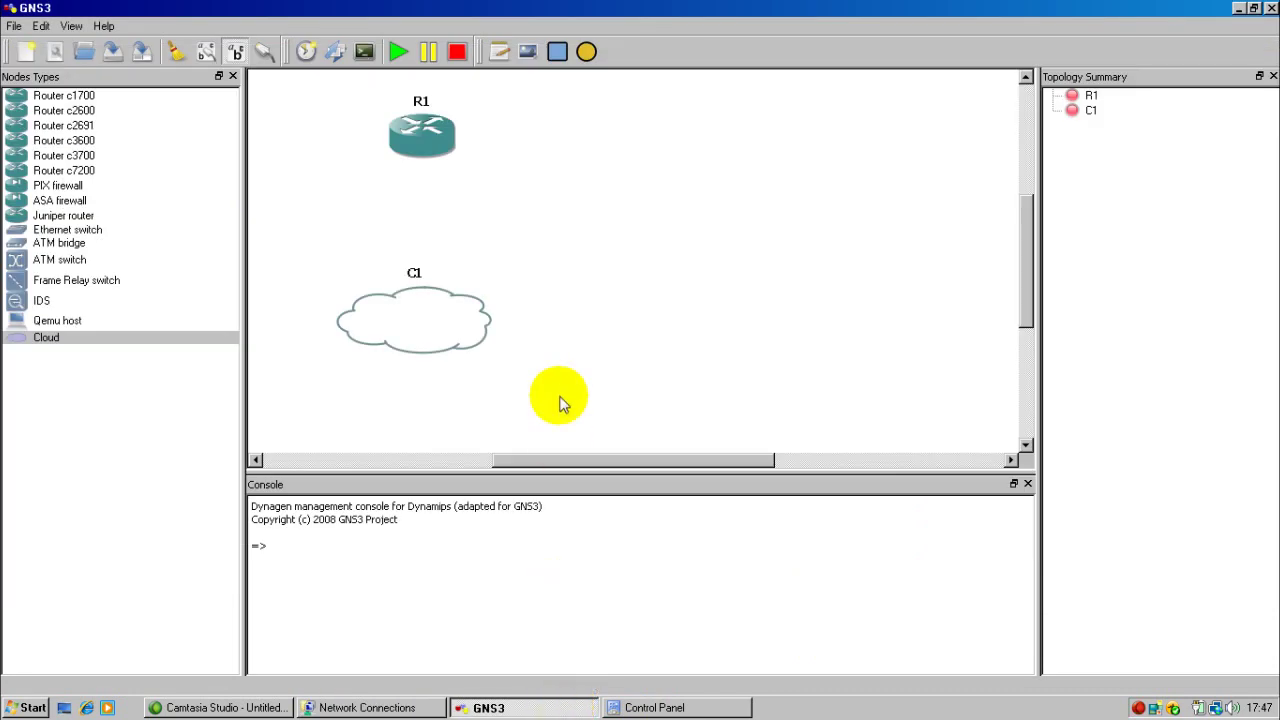
click(266, 54)
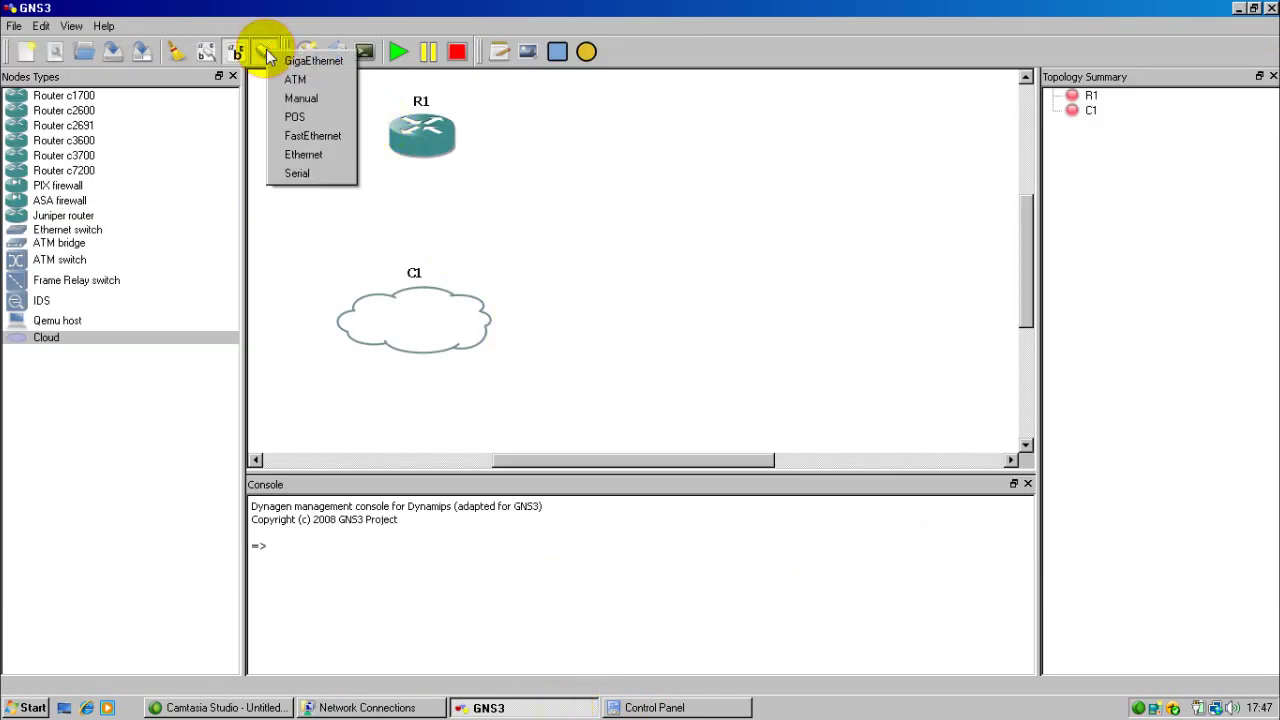
click(305, 155)
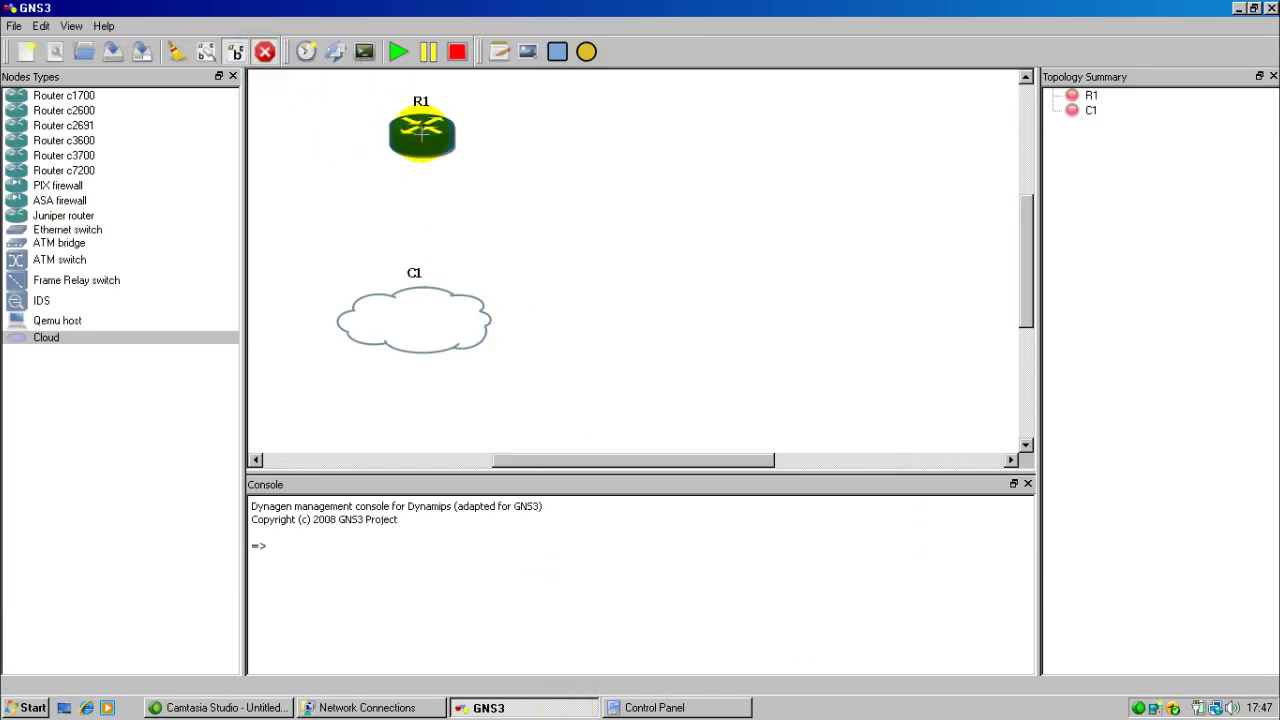
click(422, 130)
click(420, 318)
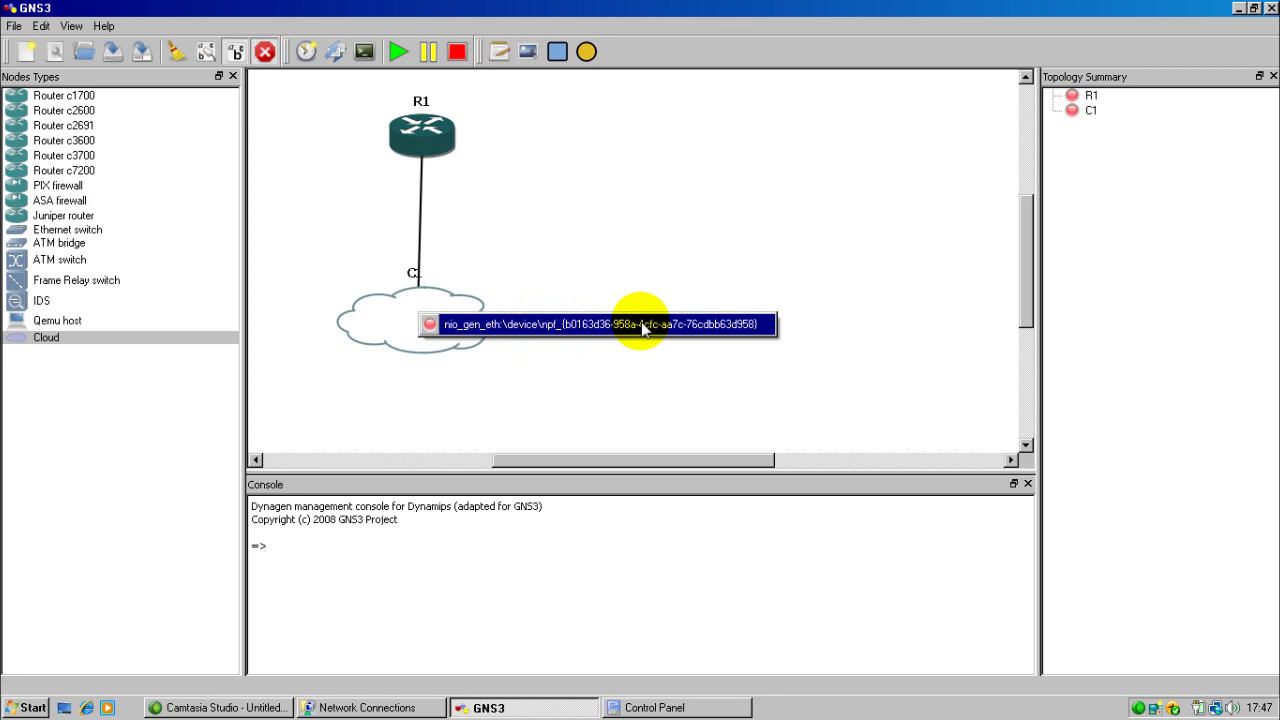
click(767, 330)
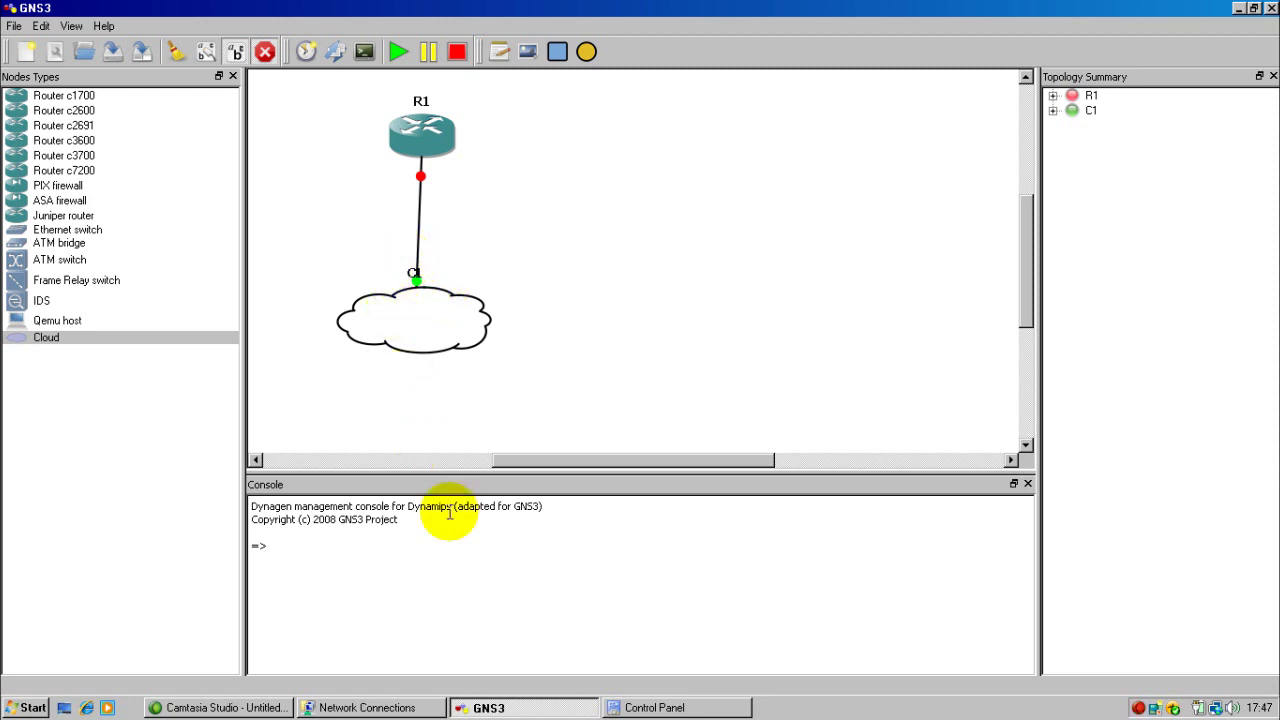
click(398, 708)
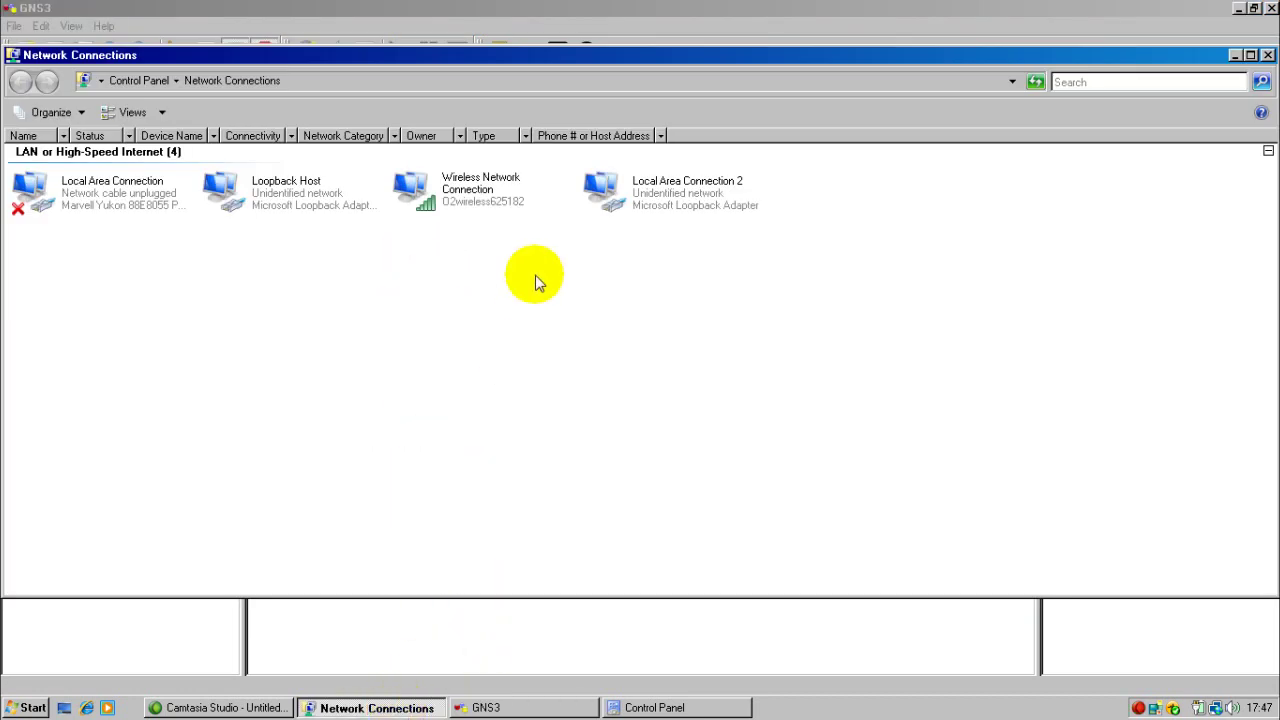
right_click(318, 203)
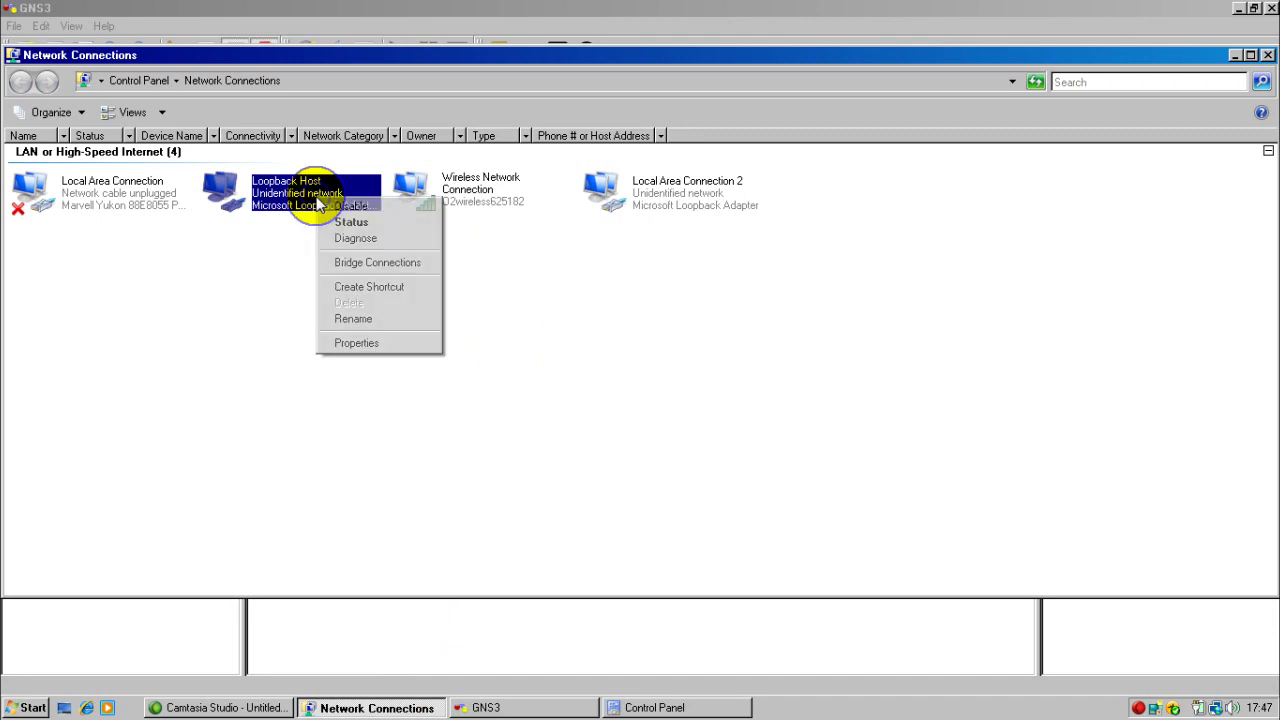
click(378, 344)
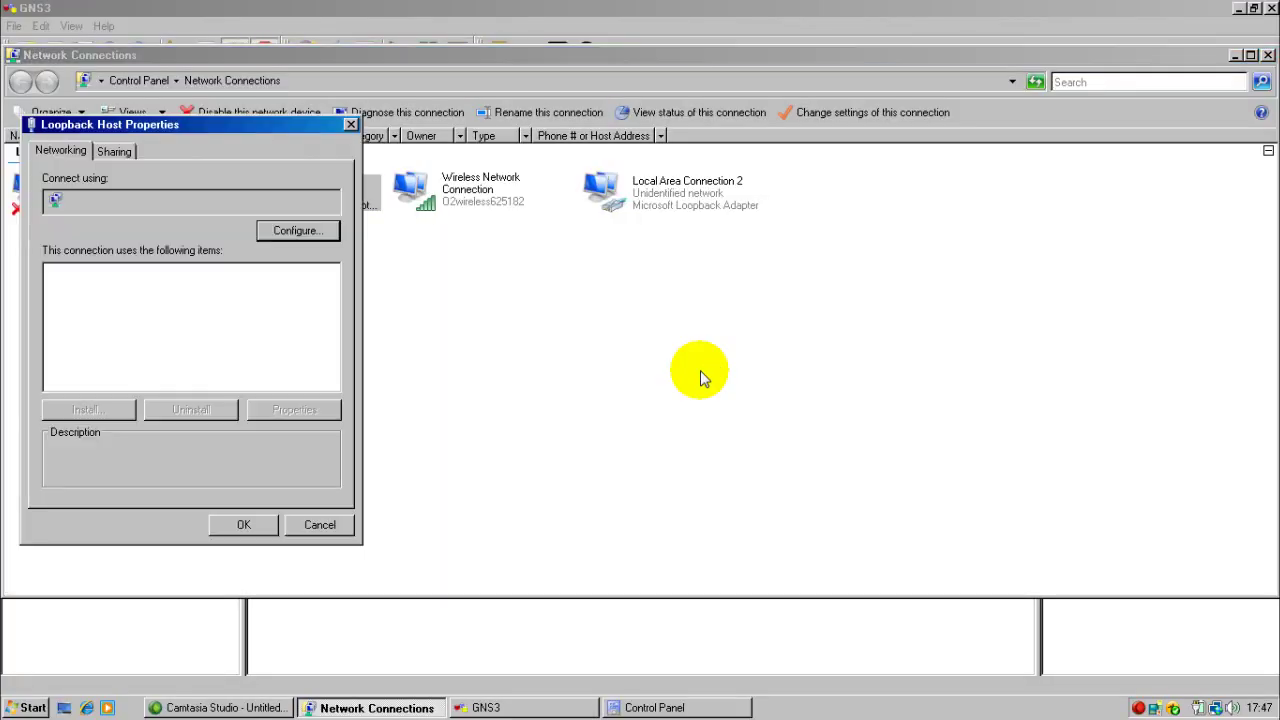
click(320, 523)
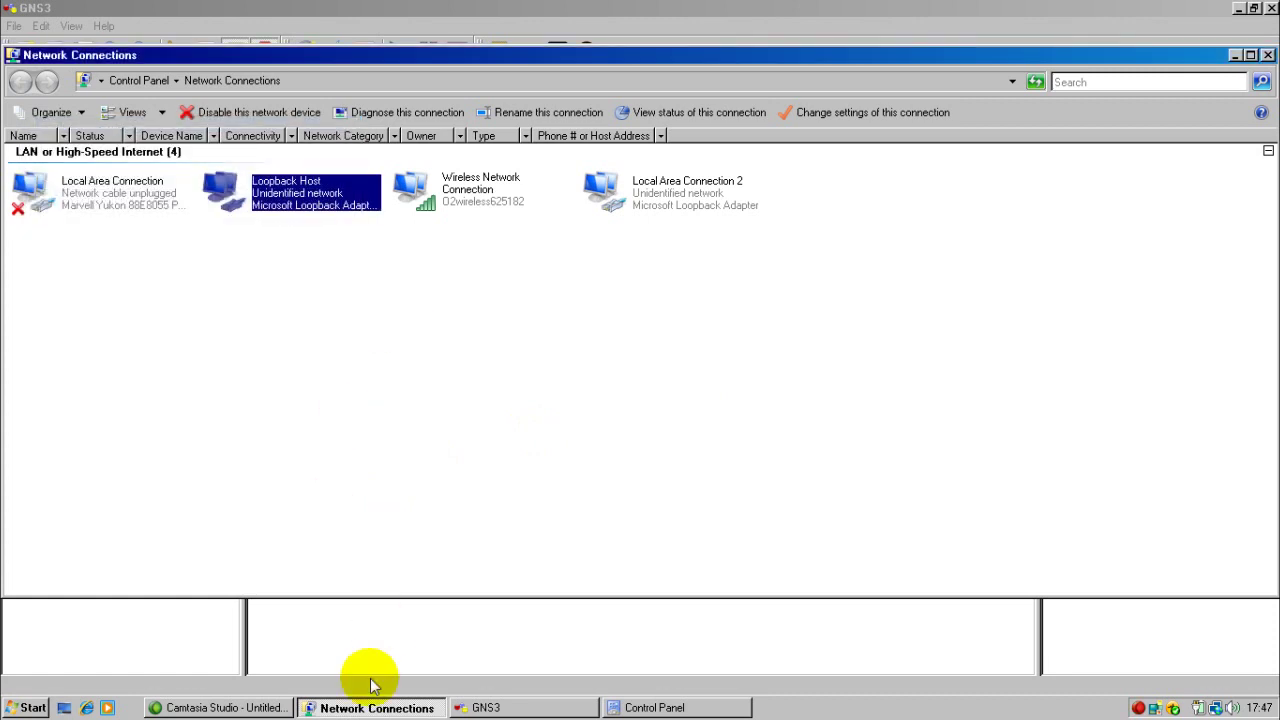
click(486, 707)
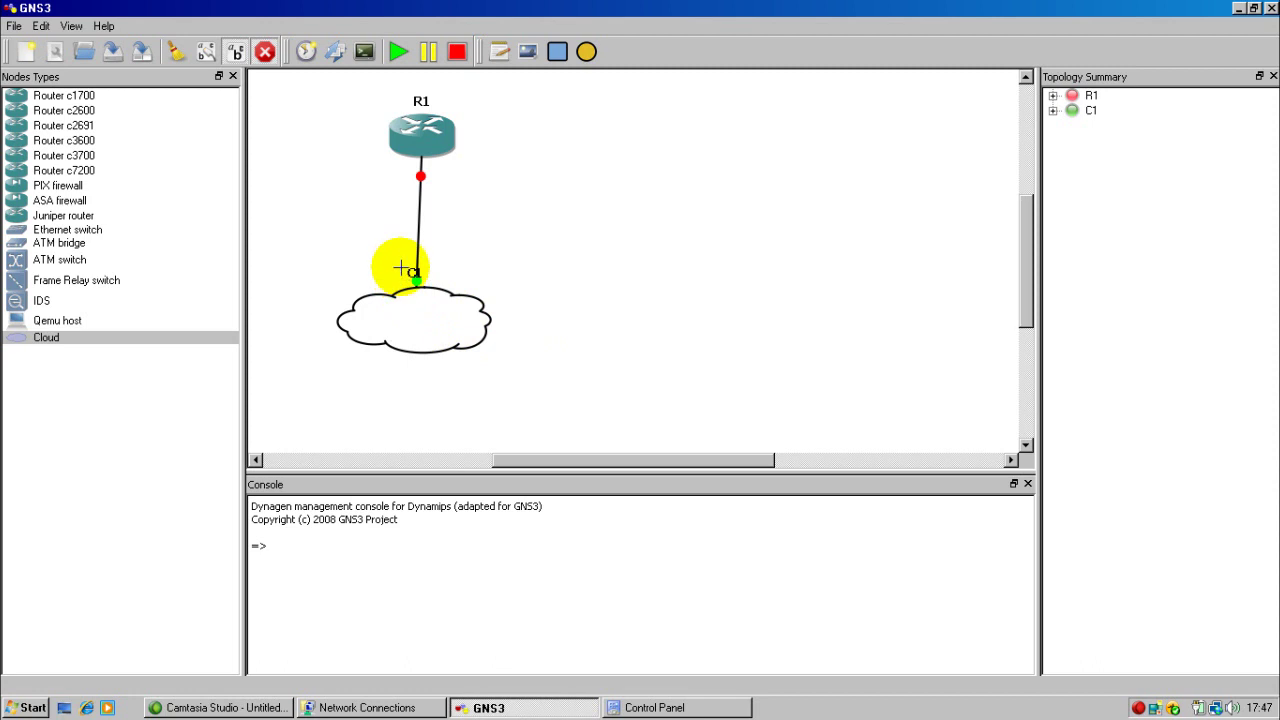
Start all devices and open router R1's console
click(395, 57)
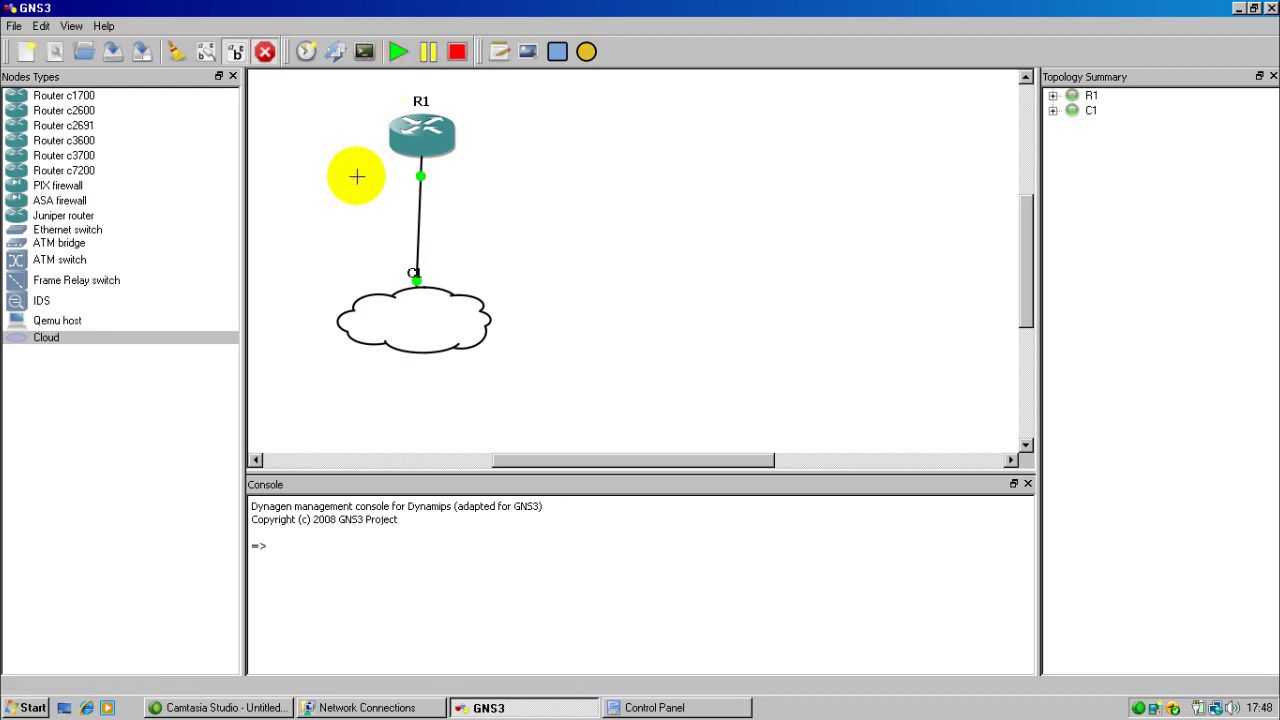
click(364, 55)
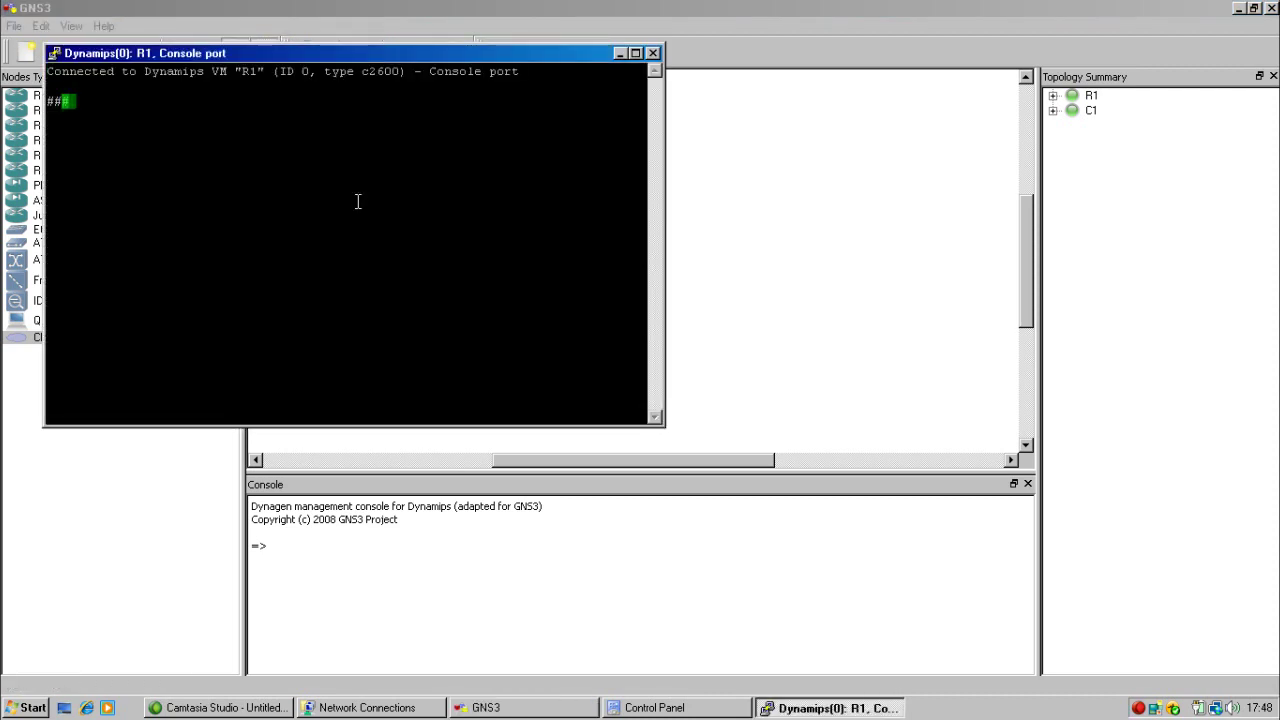